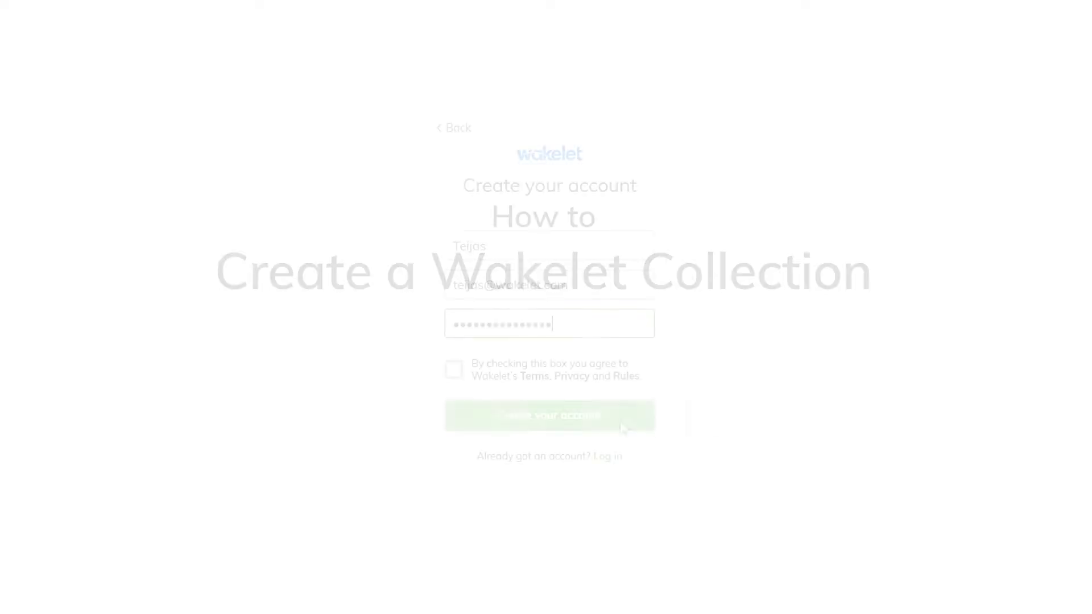
Accept the terms and create the new Wakelet account.
click(459, 368)
click(520, 393)
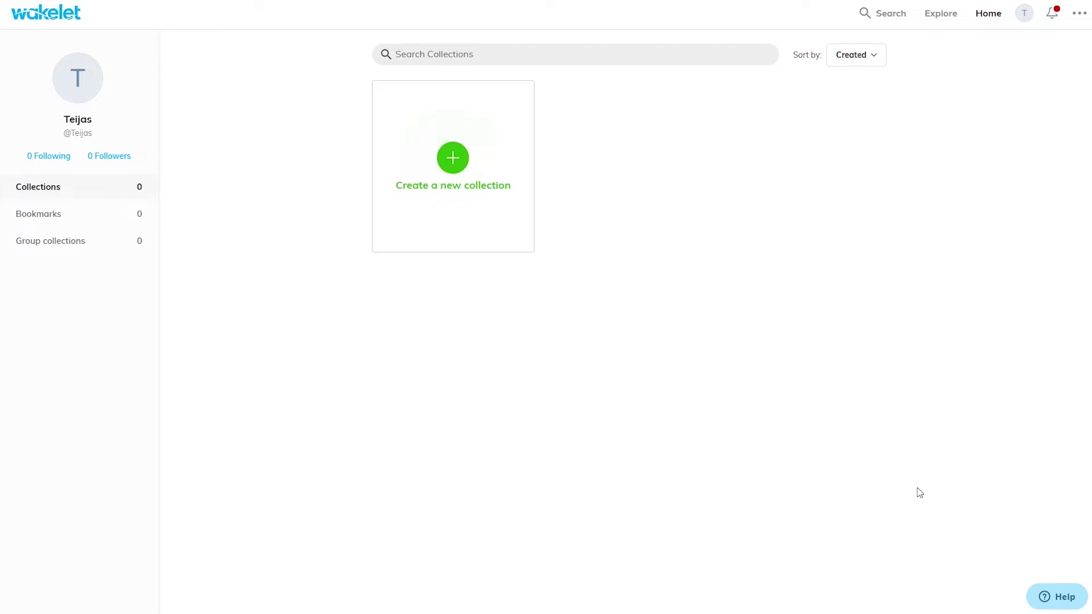
Create the collection 'The Canadian Rockies' with a sunset-lit snowy peak stock photo as cover.
click(459, 180)
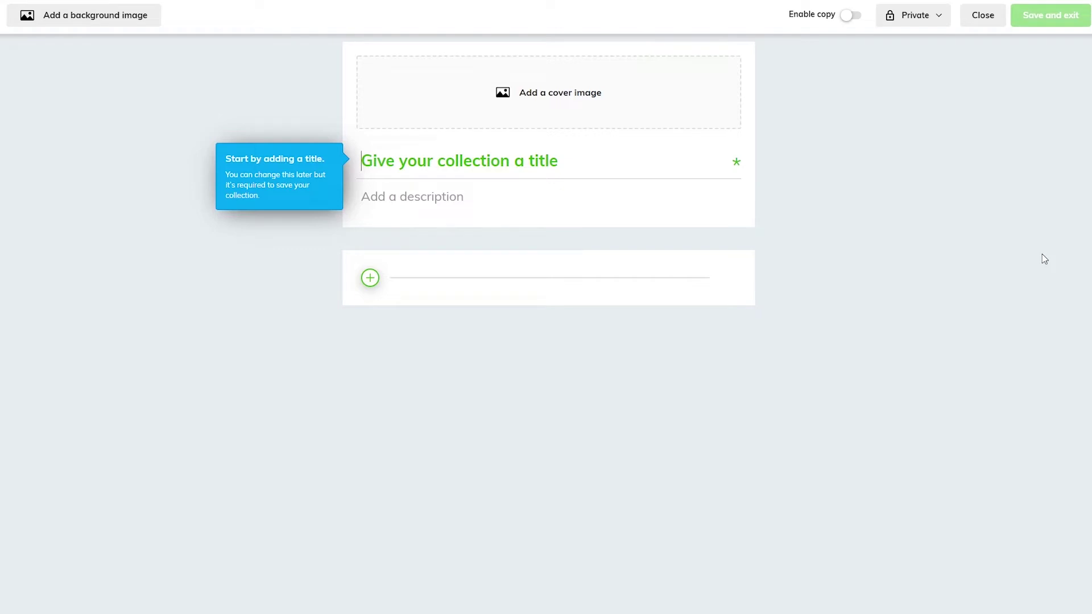
text(The Canadian Rockies)
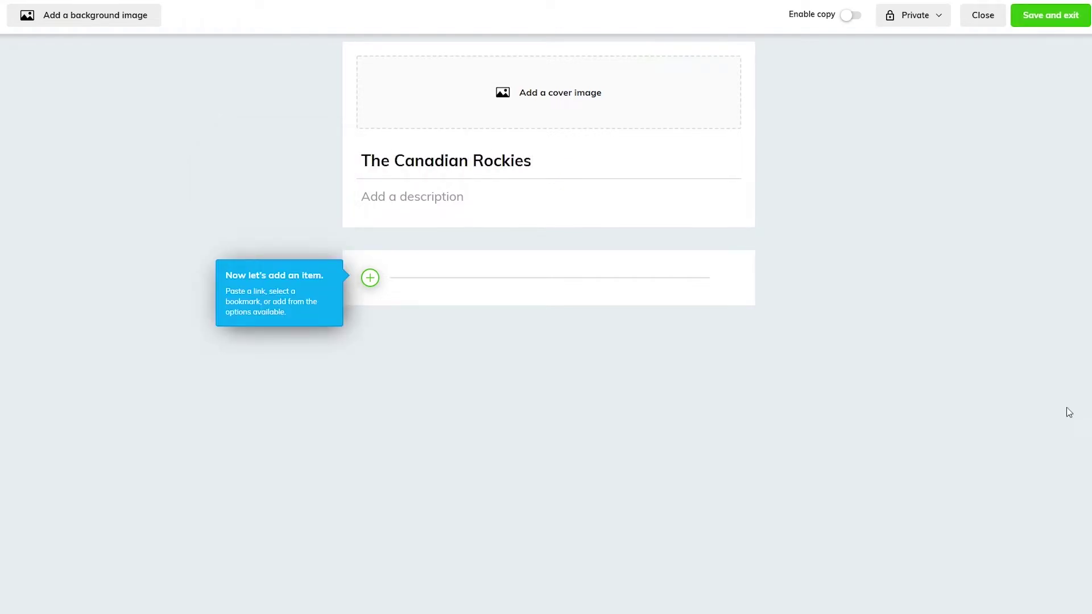
click(576, 102)
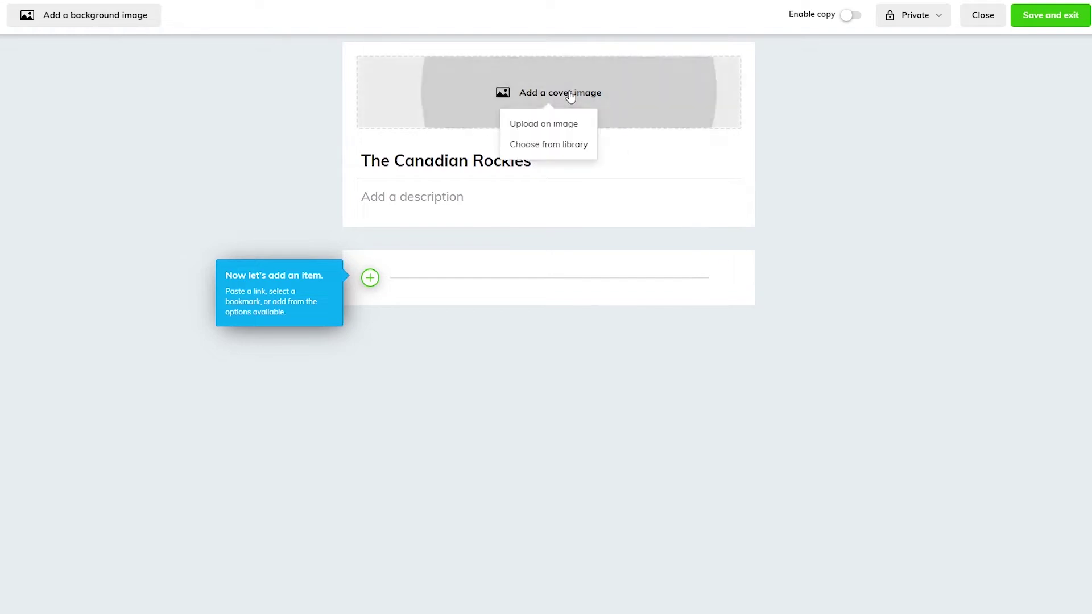
click(557, 149)
text(canadian rockies)
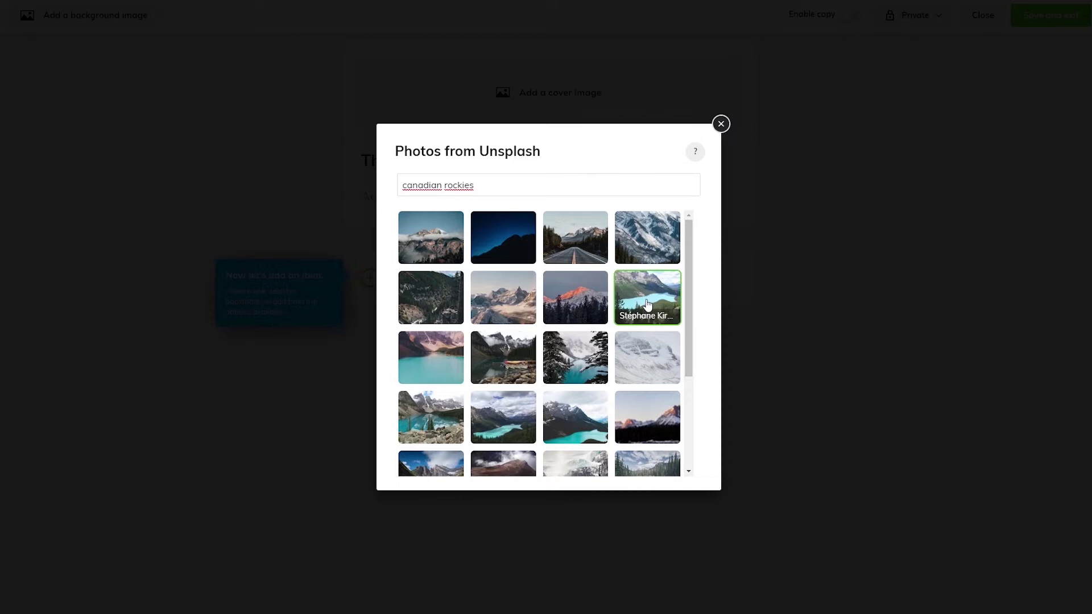
click(575, 300)
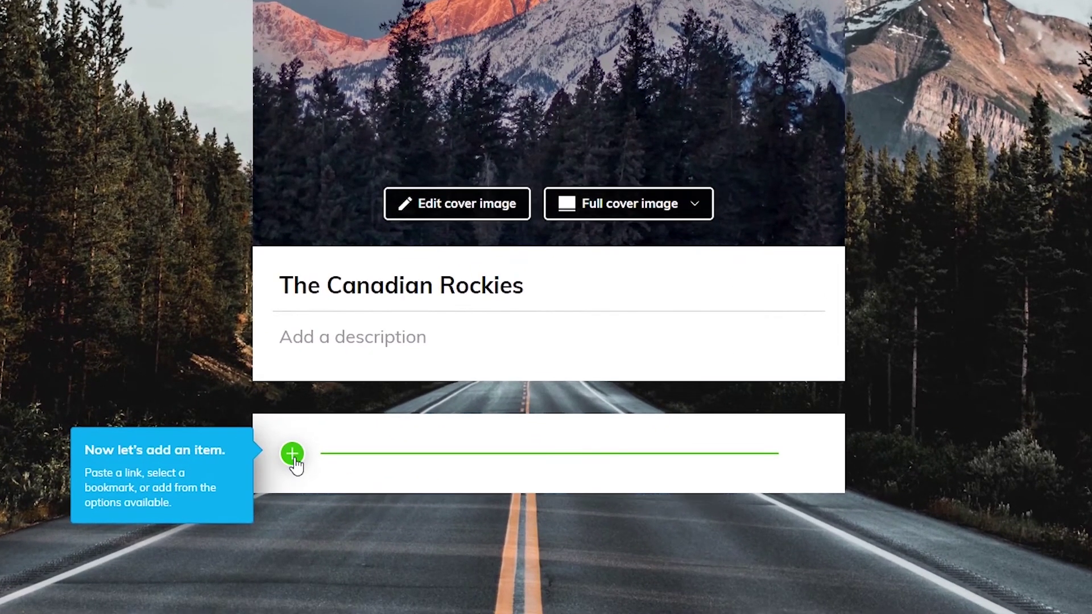
Add the Complete Guide to Travelling in the Canadian Rockies article as a pasted link.
click(297, 458)
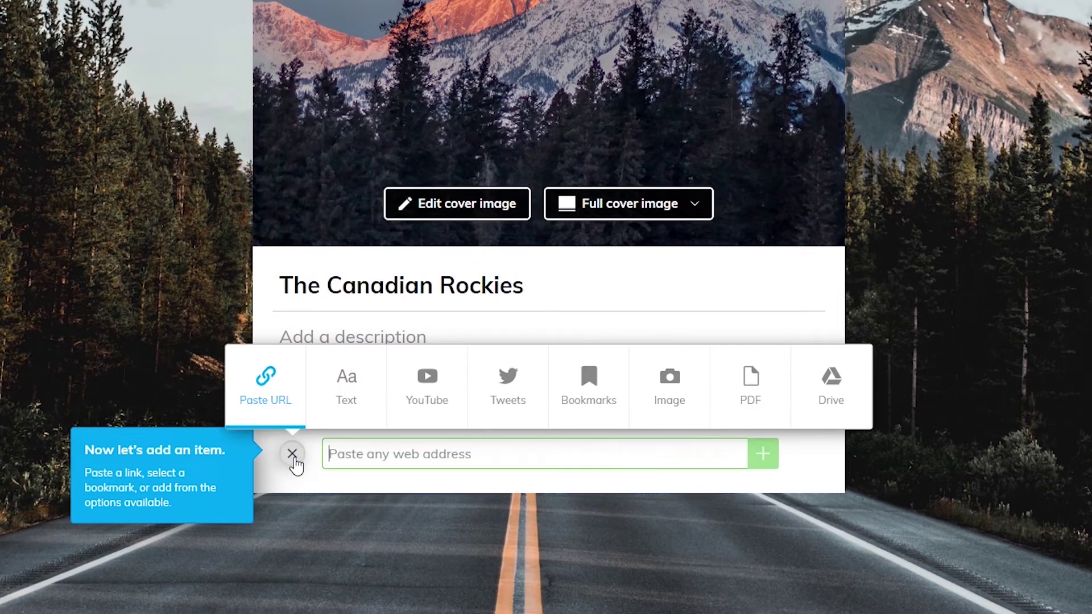
right_click(340, 453)
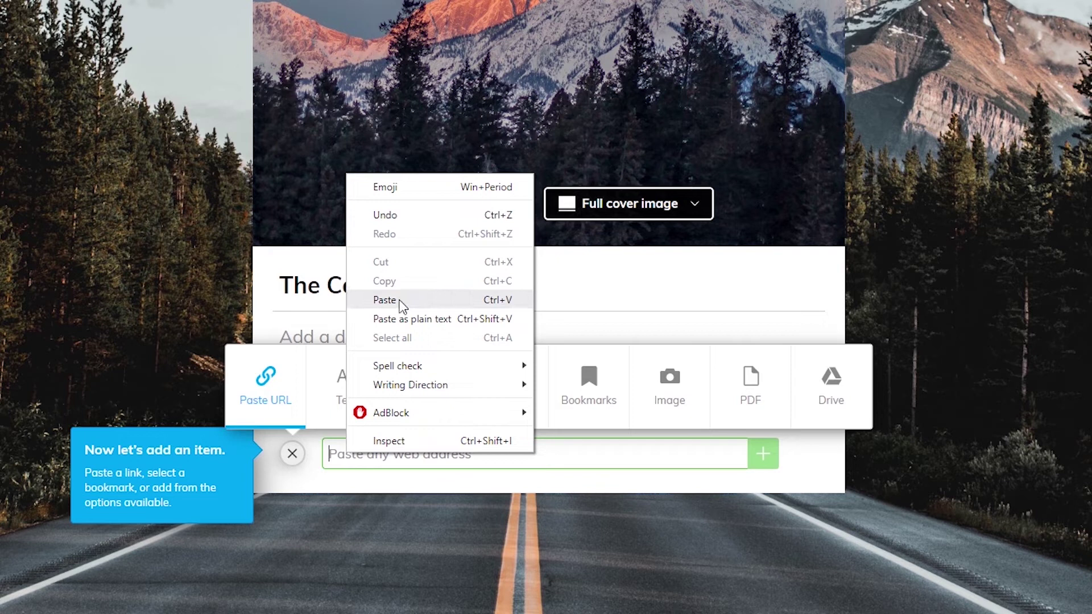
click(433, 302)
key(Return)
scroll(546, 307, down, 4)
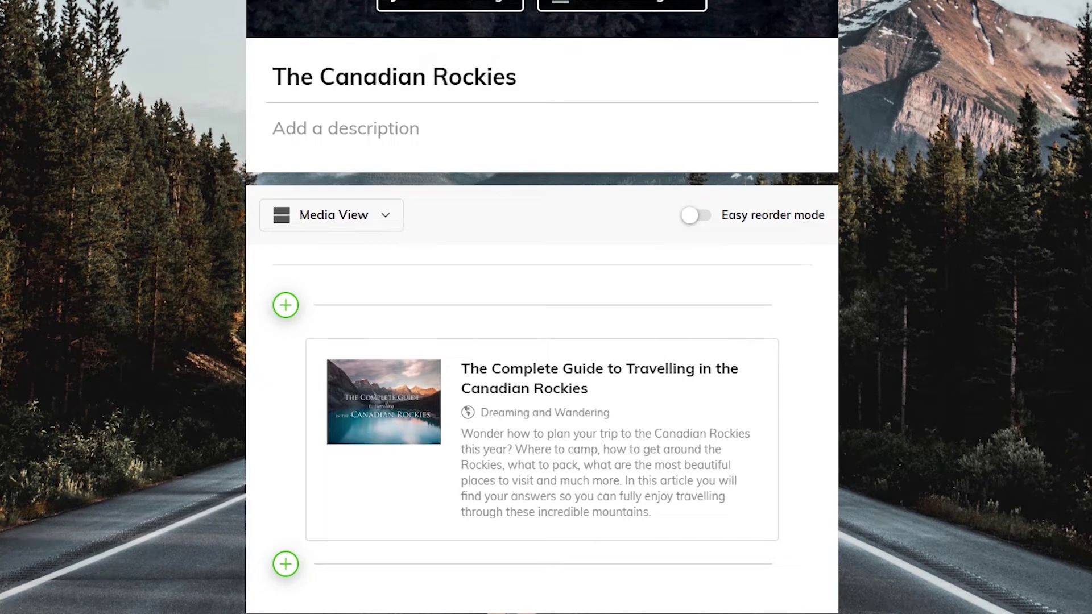
Switch the article card's thumbnail to the third image, the turquoise lake, and save.
click(282, 419)
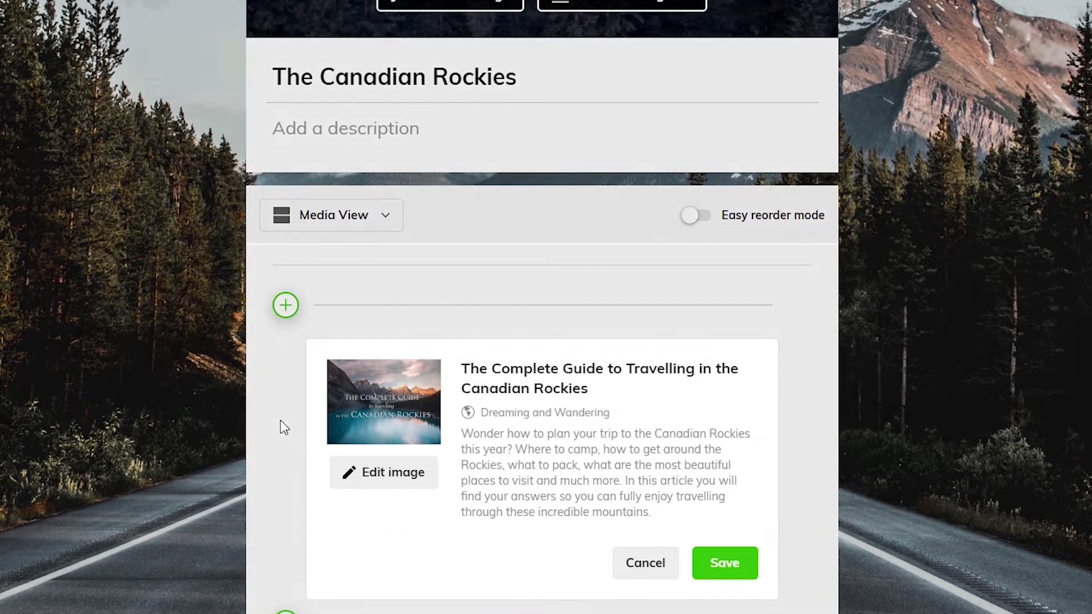
click(428, 402)
click(427, 402)
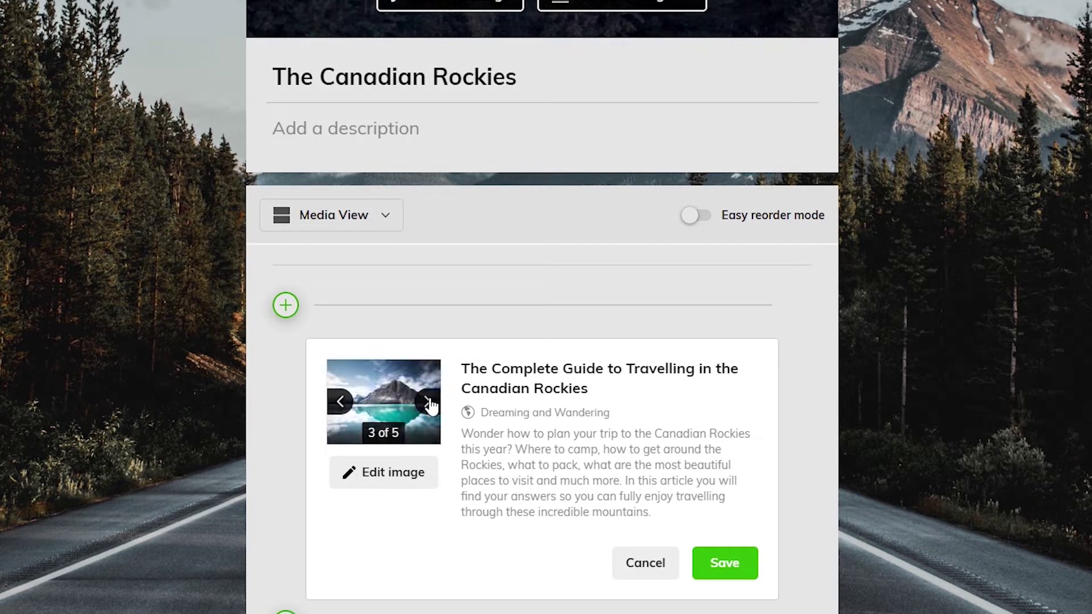
drag(589, 390, 459, 368)
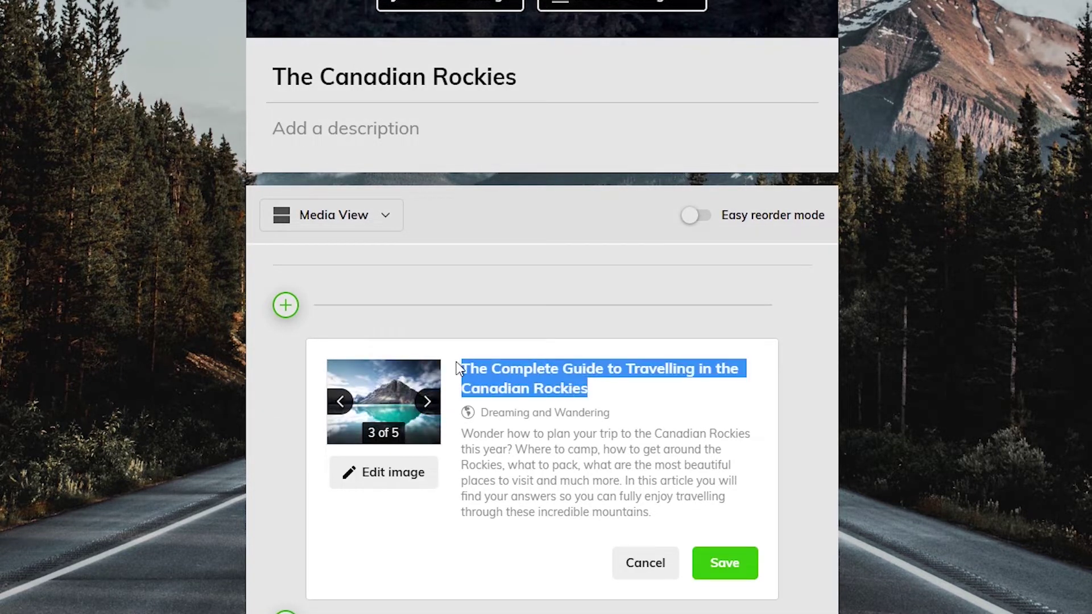
click(510, 374)
click(730, 576)
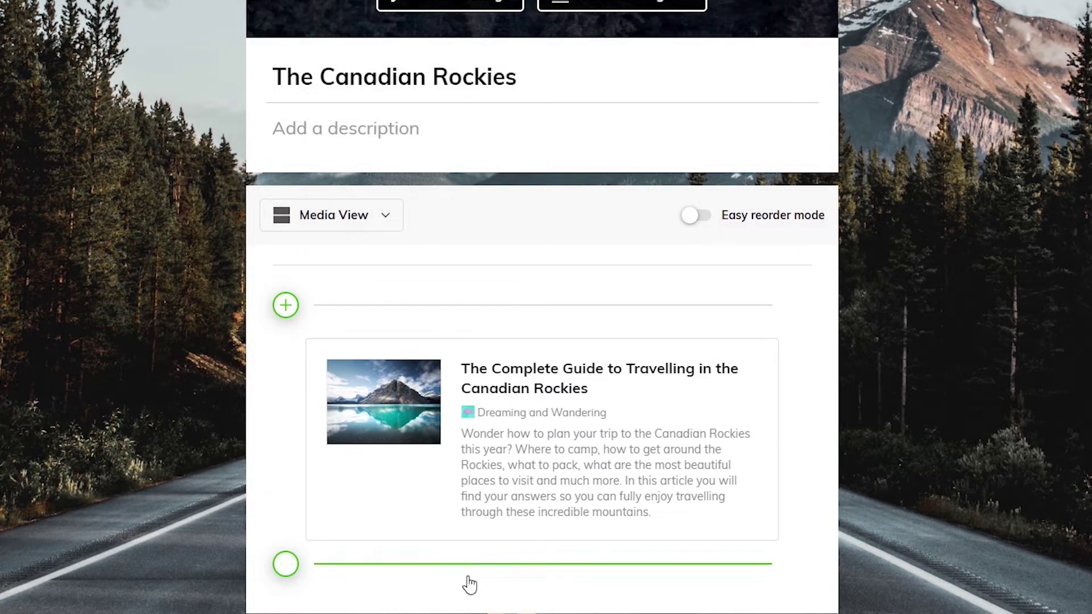
Add a text item with 'Reaching the Rockies' and a paragraph on driving from Calgary or Vancouver.
click(285, 565)
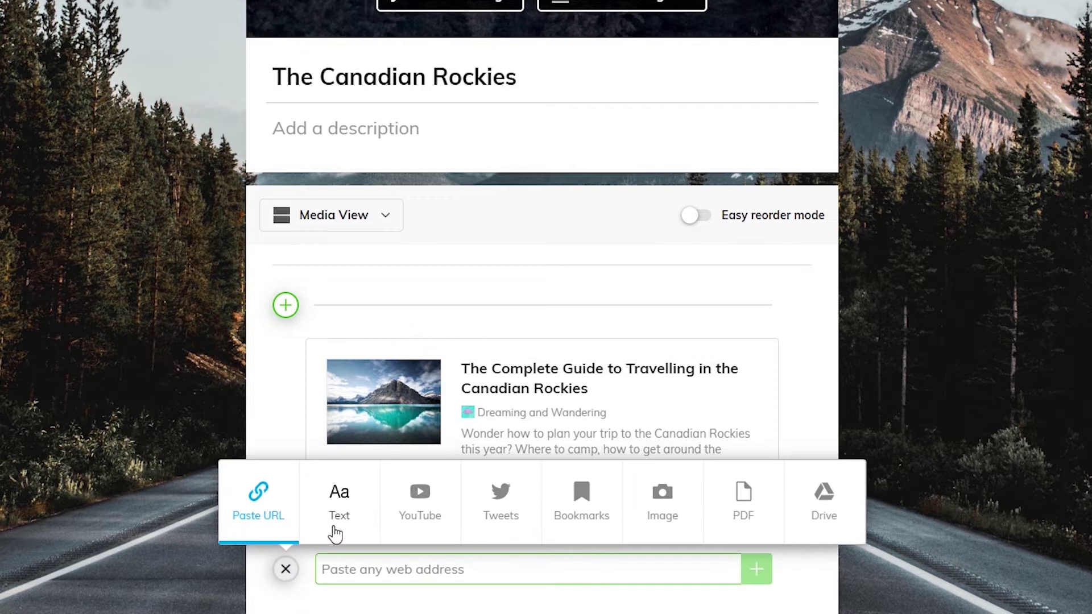
click(339, 504)
text(Reaching the Rockies)
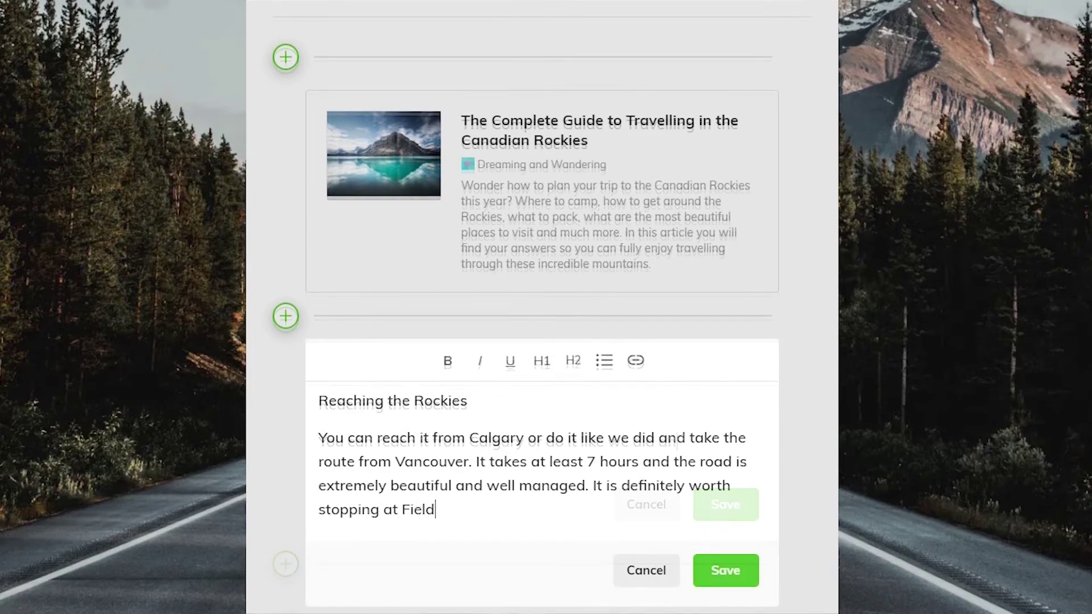
text(and Yoho National Park first.)
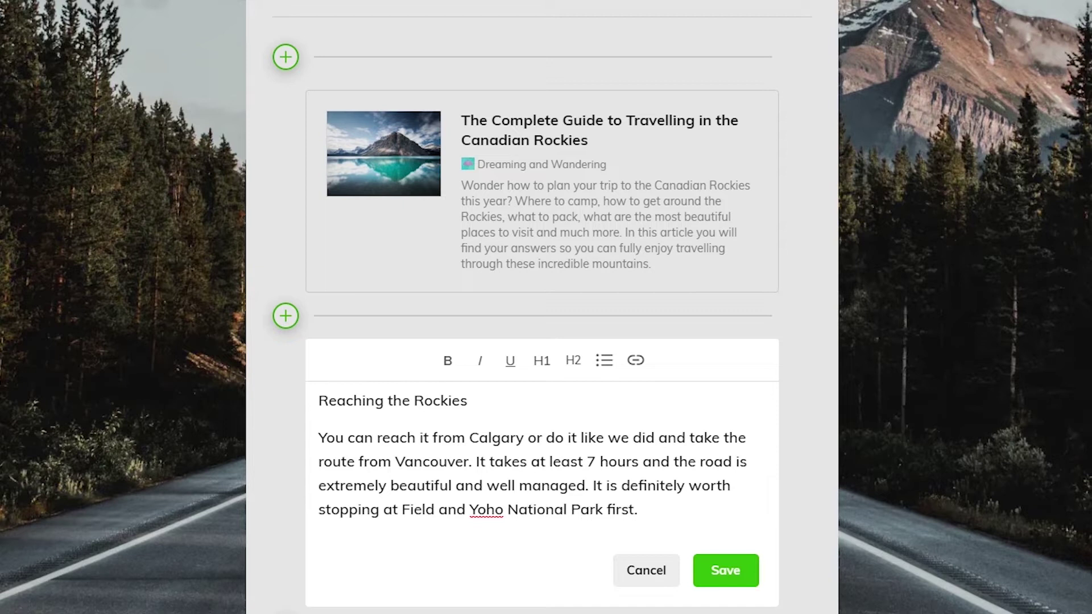
scroll(534, 311, down, 1)
Format 'Reaching the Rockies' as an H2 heading and save the note.
drag(488, 340, 254, 335)
click(573, 296)
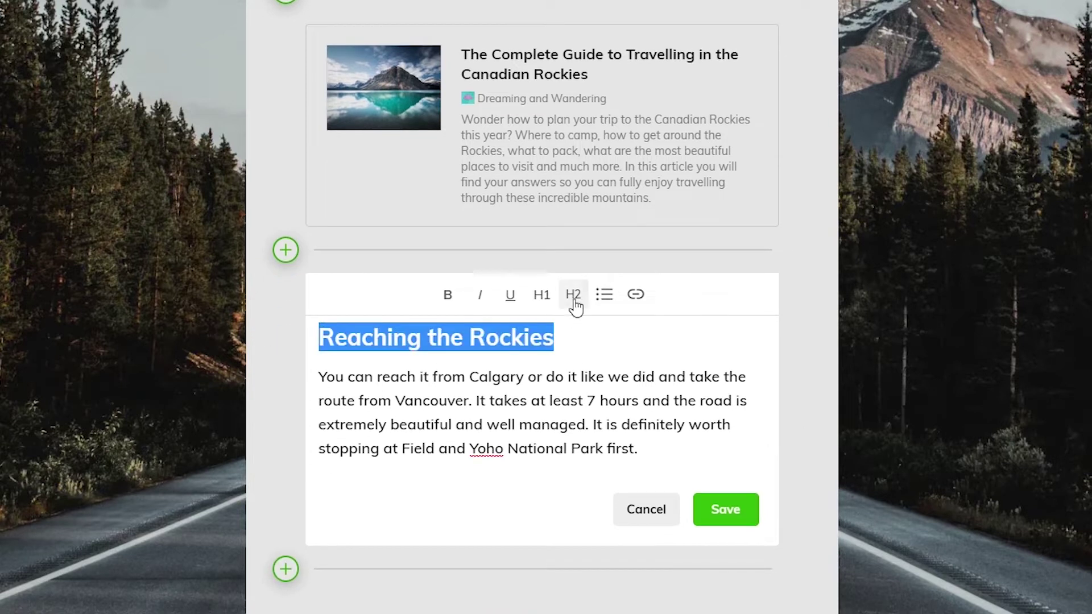
click(566, 385)
click(738, 512)
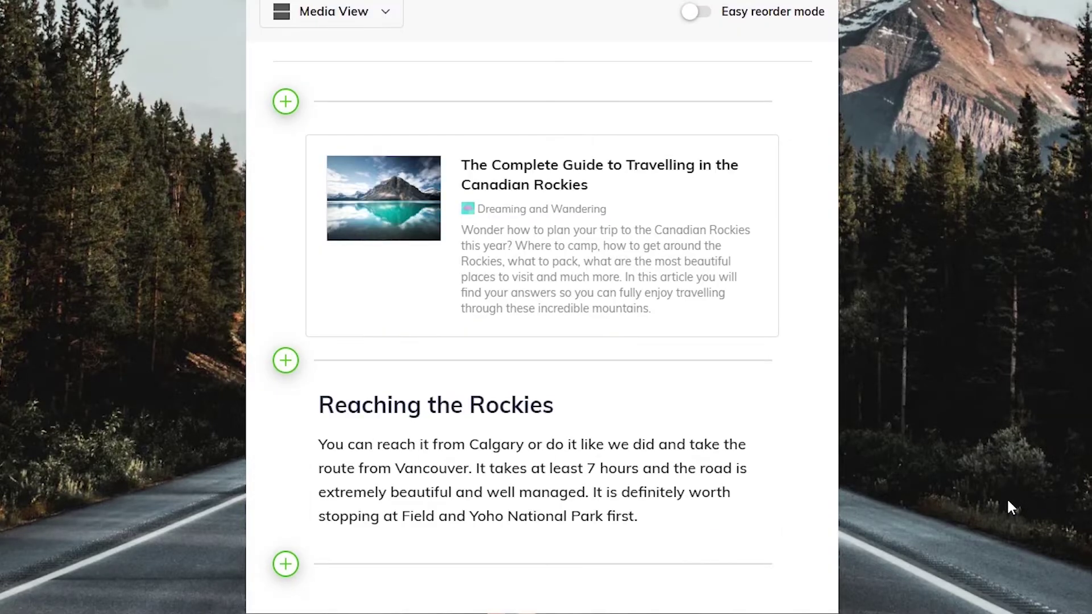
Embed the YouTube video 'Alaska and Canada - The Natural Paradise' below the text note.
click(460, 574)
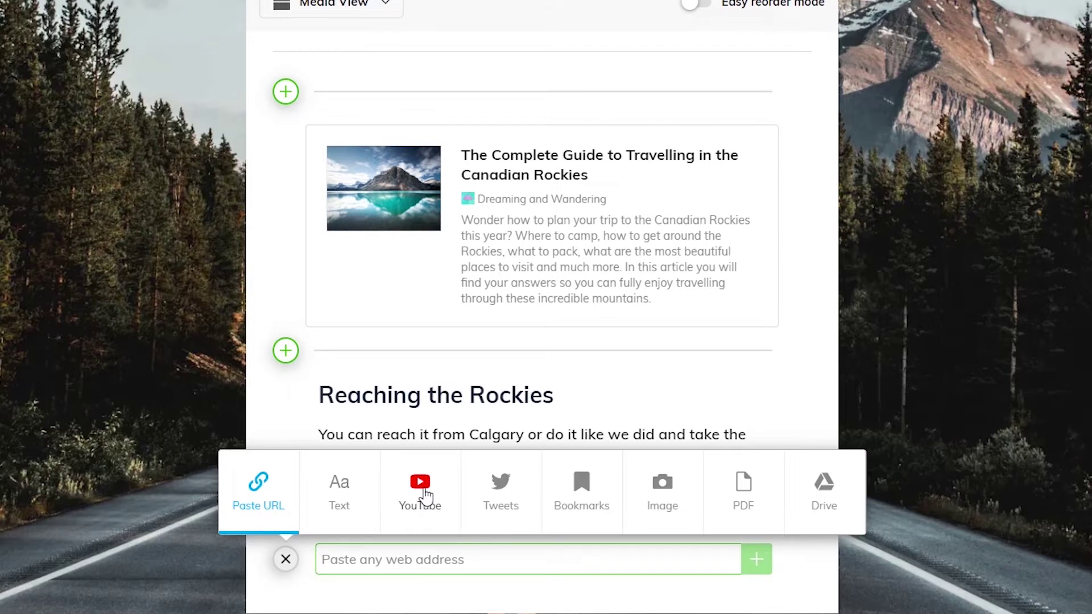
click(424, 492)
text(alaska and canada - the natural paradise)
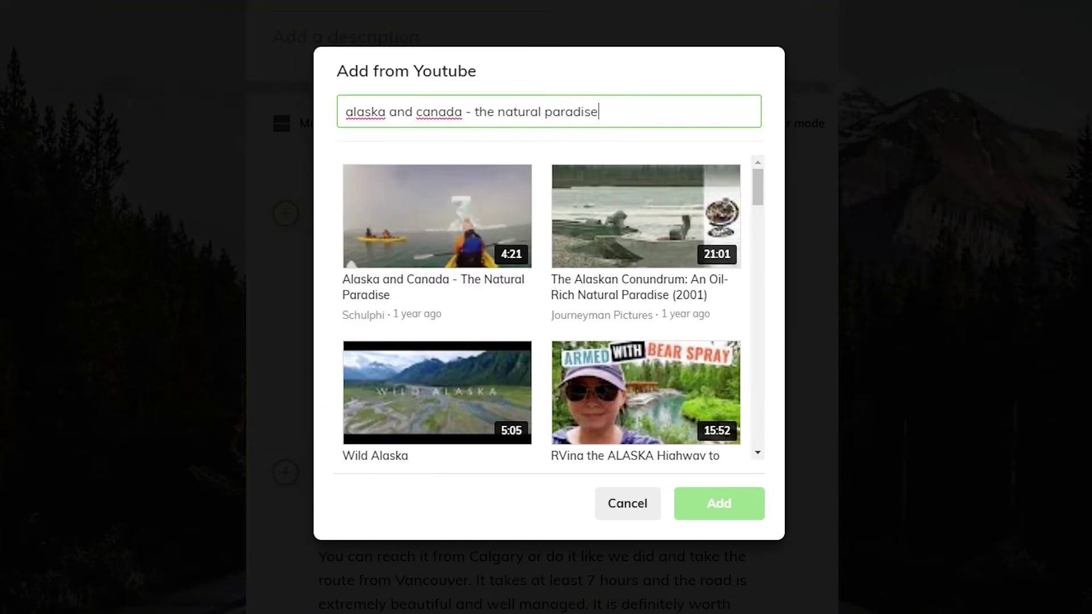
click(493, 178)
double_click(437, 233)
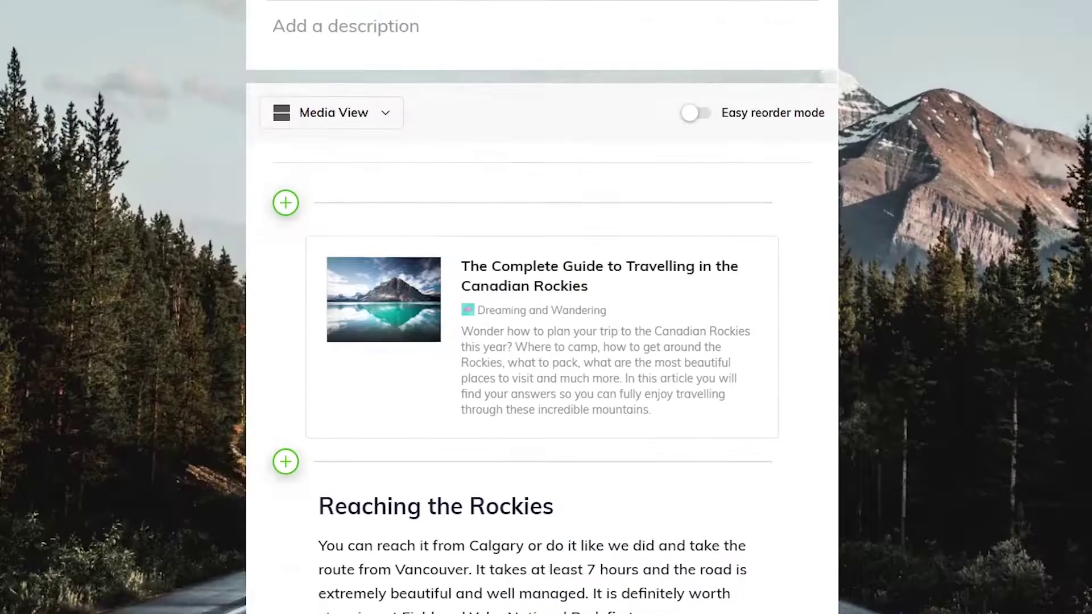
scroll(617, 603, down, 2)
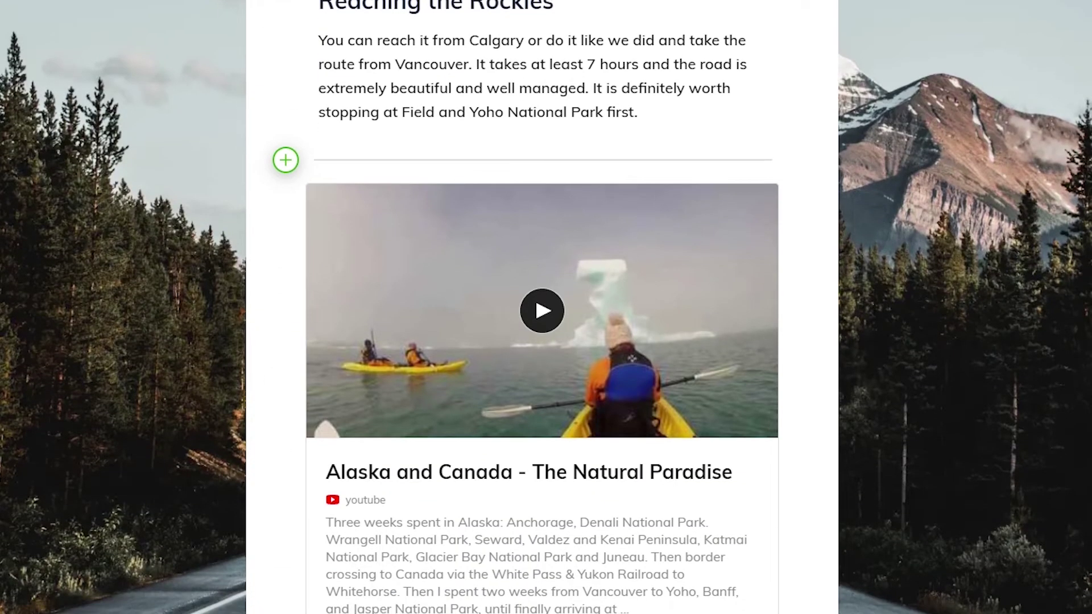
click(438, 566)
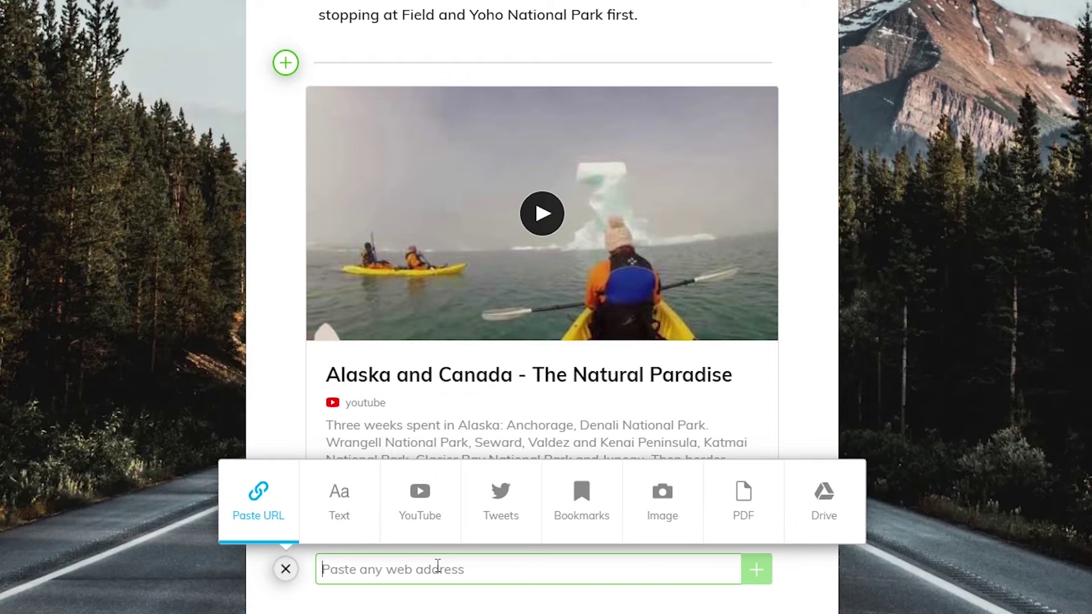
Connect Twitter, search 'canadian rockies' and select the road trip and train trip tweets.
click(501, 501)
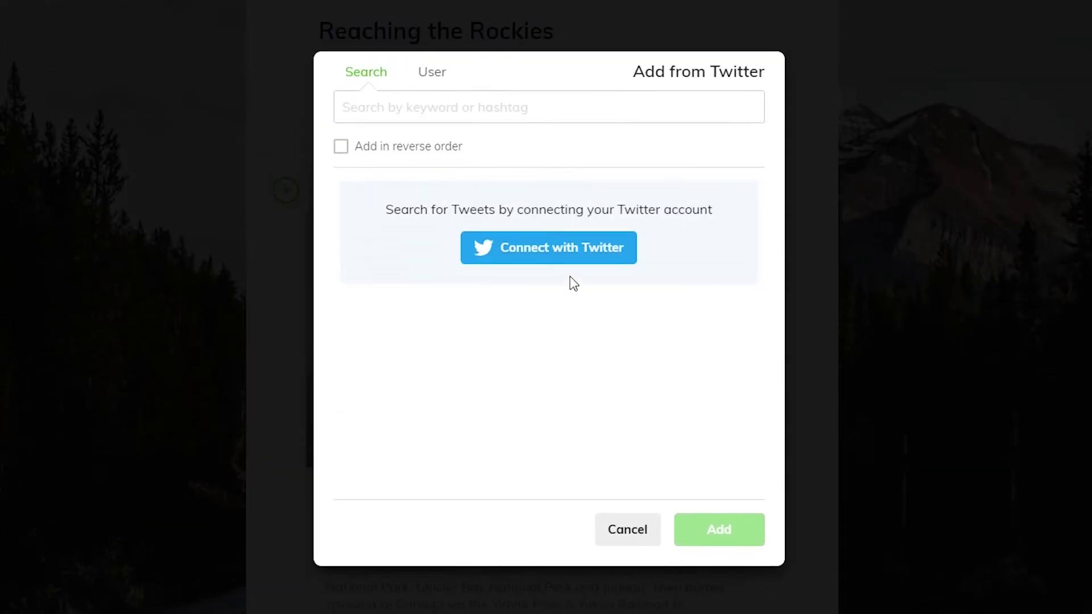
click(559, 256)
text(canadian rockies)
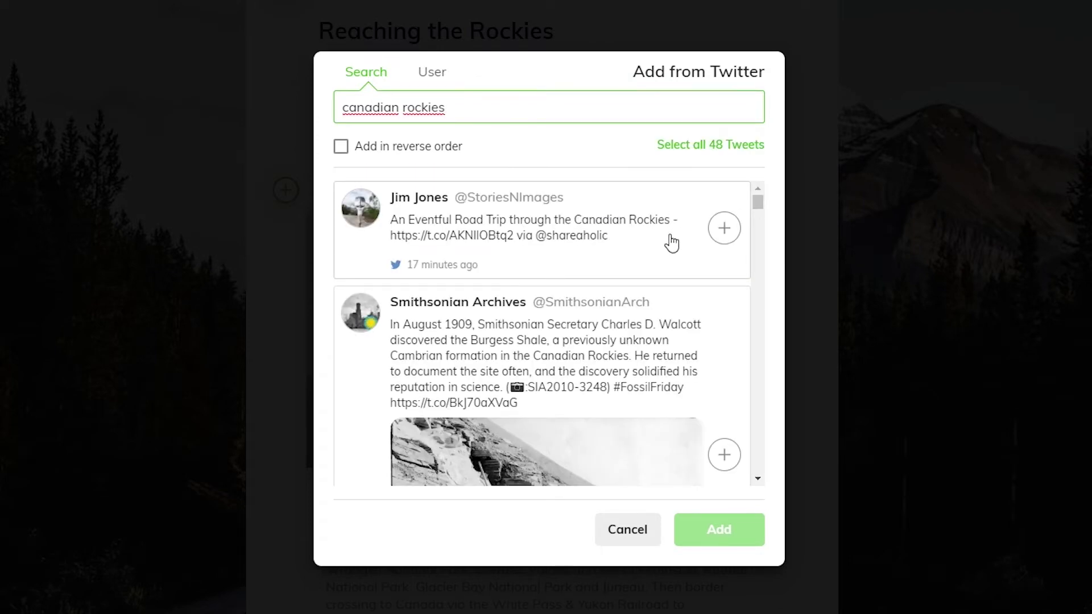
click(722, 230)
scroll(714, 336, down, 6)
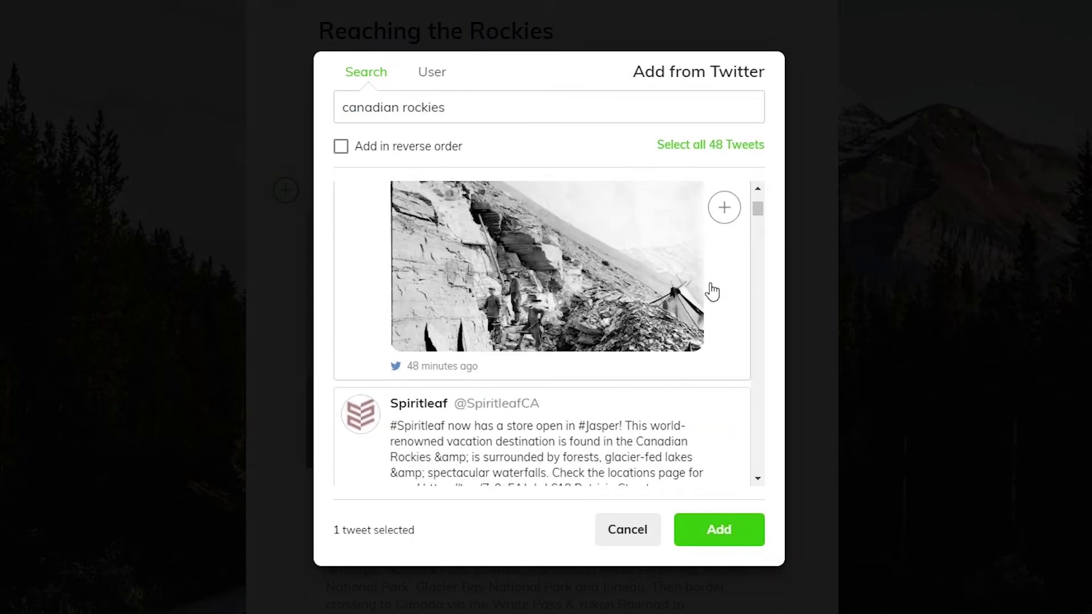
scroll(710, 283, down, 7)
click(724, 305)
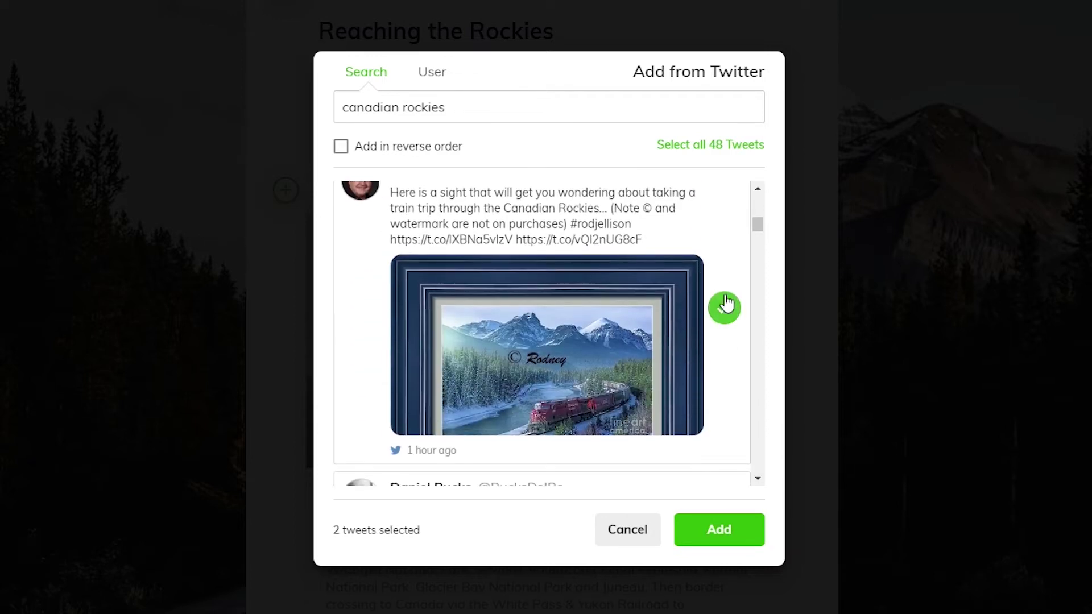
Select the Burgess Shale and mother nature secrets tweets, then add all four to the collection.
scroll(719, 256, down, 5)
click(726, 299)
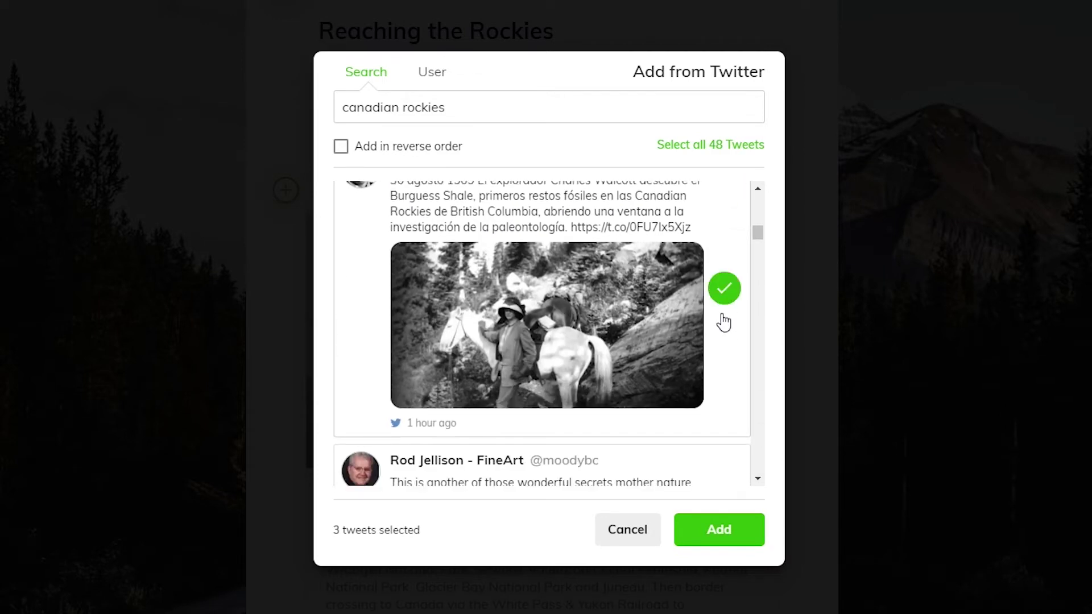
scroll(719, 316, down, 4)
click(723, 260)
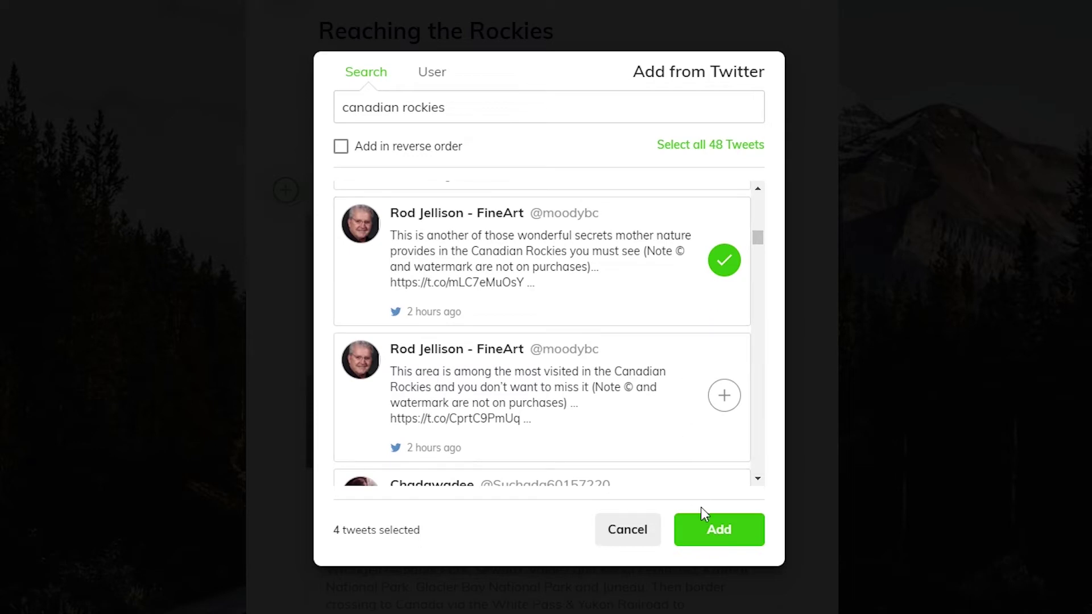
click(716, 534)
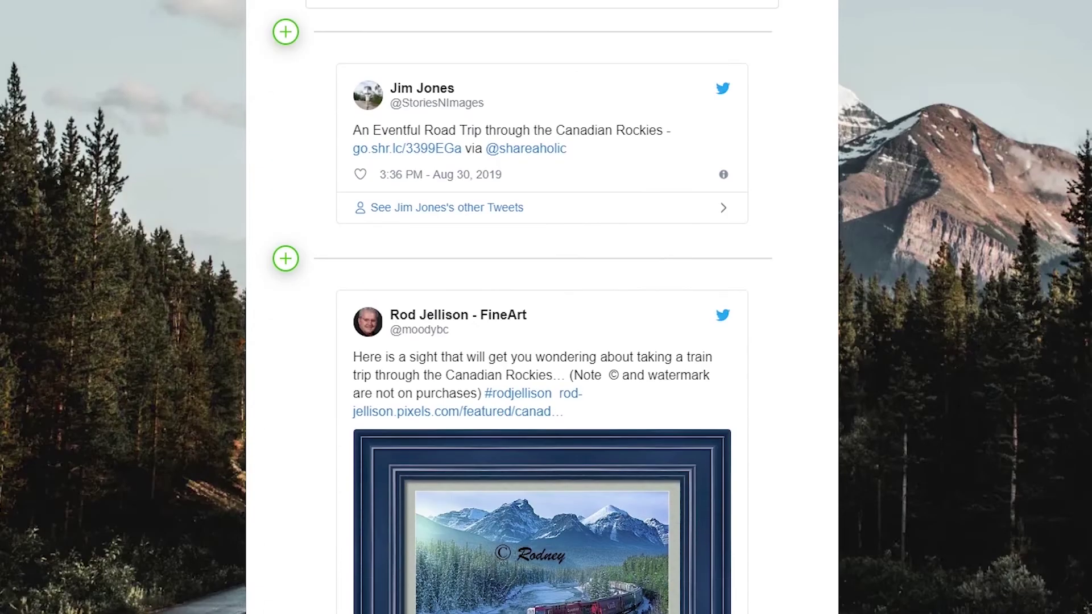
scroll(519, 307, down, 15)
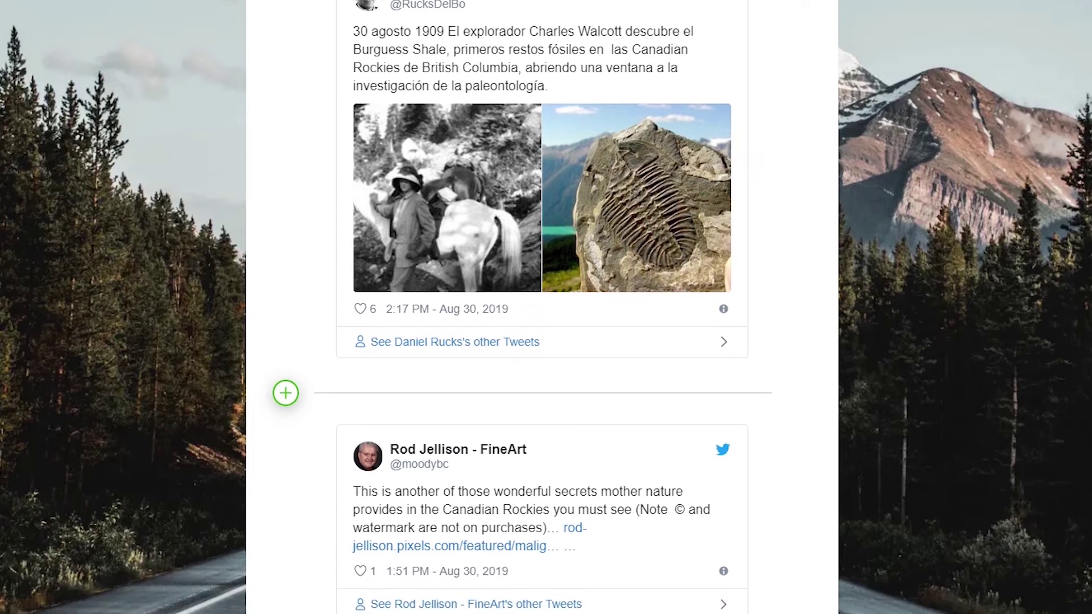
scroll(307, 580, down, 3)
click(286, 562)
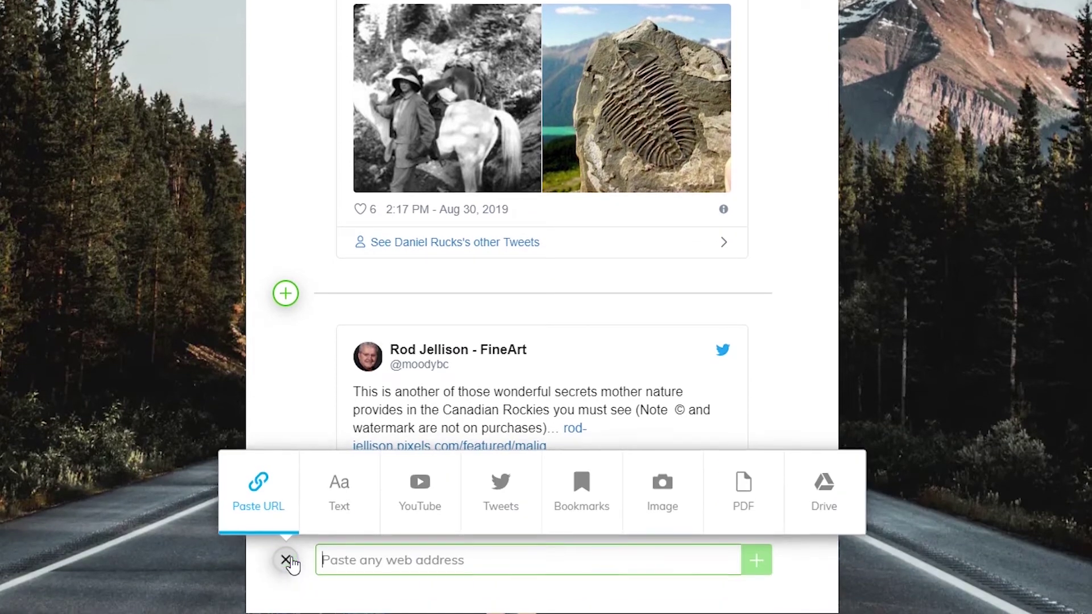
Open the saved bookmarks and review the content-type and time-range filter options.
click(578, 514)
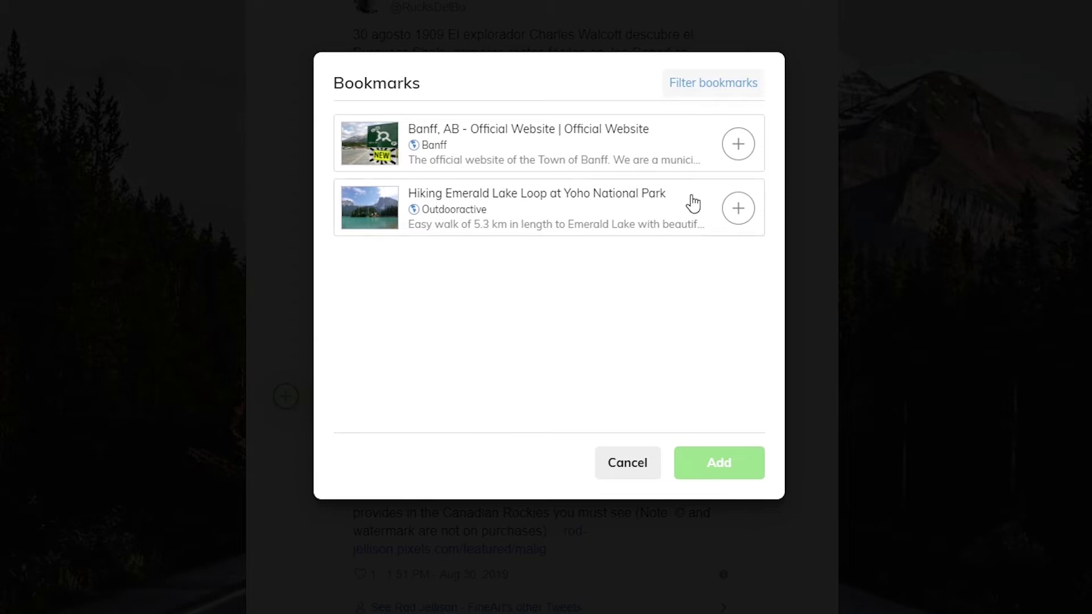
click(707, 101)
click(588, 126)
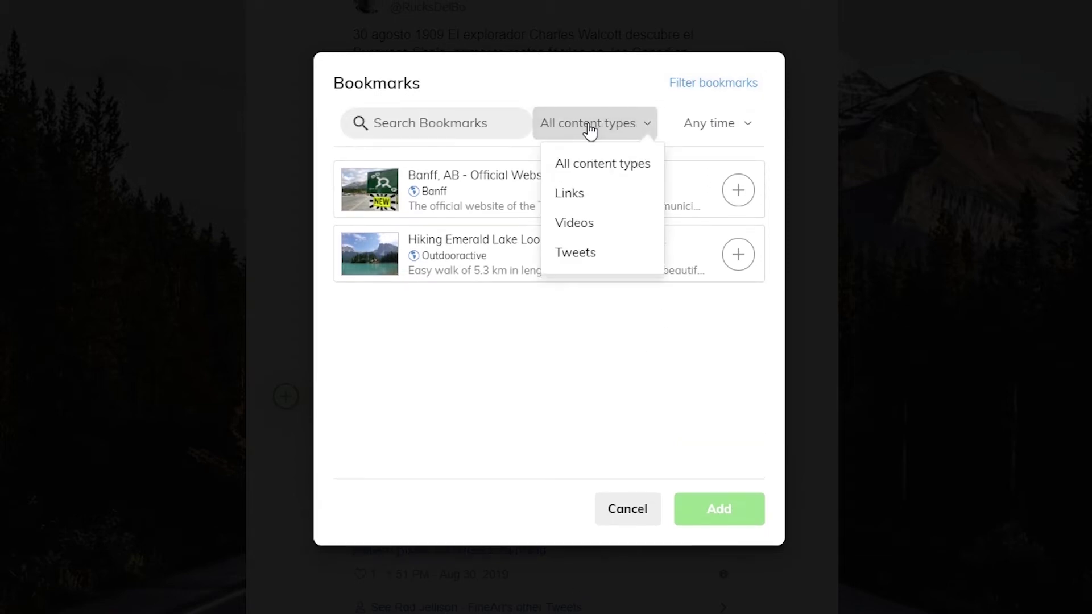
click(722, 134)
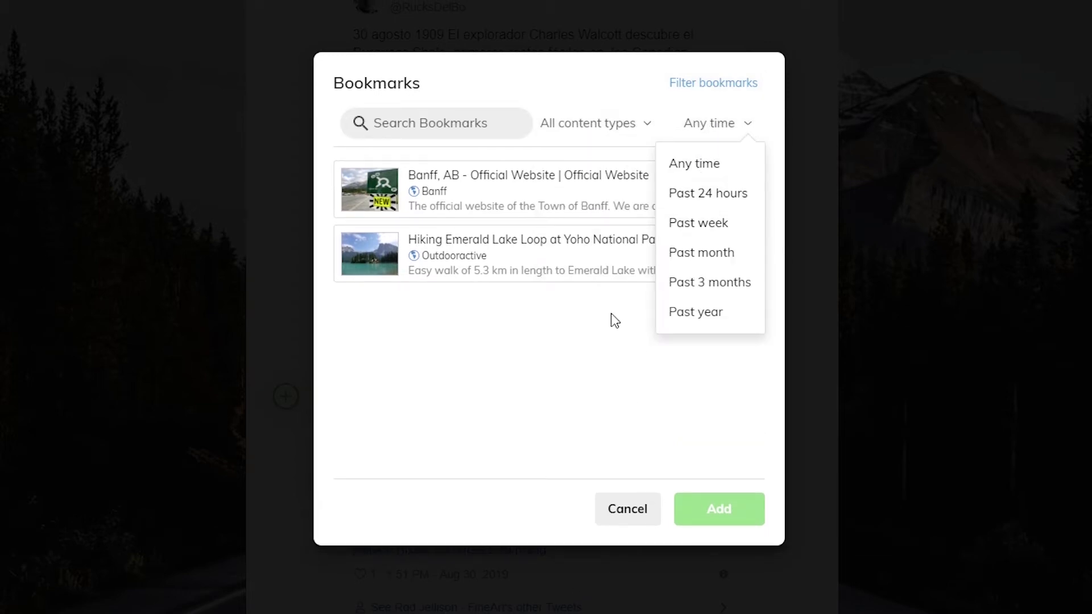
click(599, 350)
Add the Banff official website and Hiking Emerald Lake Loop bookmarks to the collection.
click(738, 192)
click(736, 254)
click(728, 518)
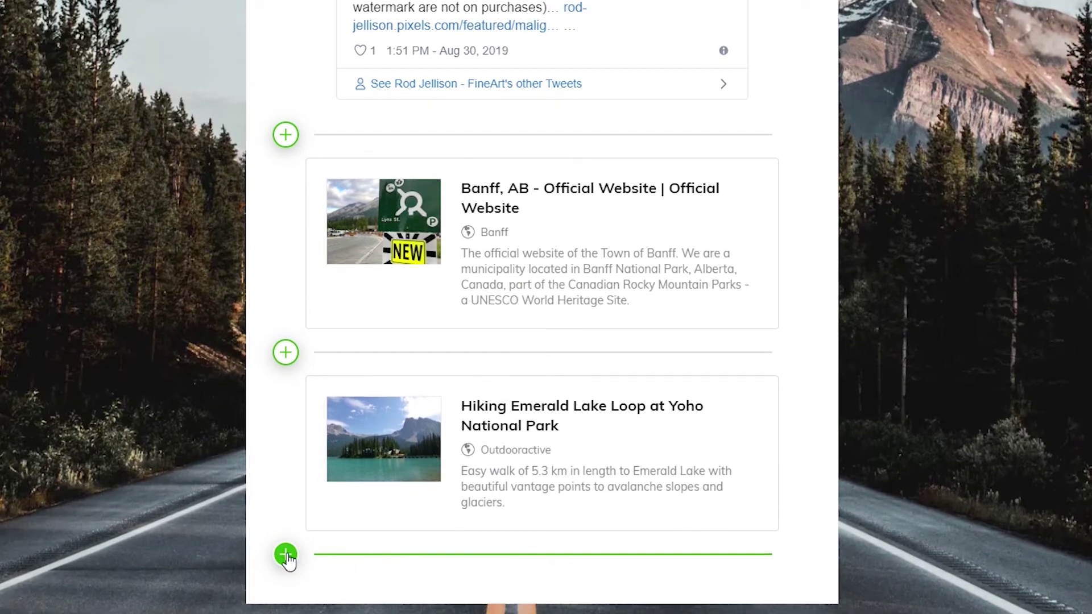
Add the moose photo as an image item at the end of the collection.
click(286, 555)
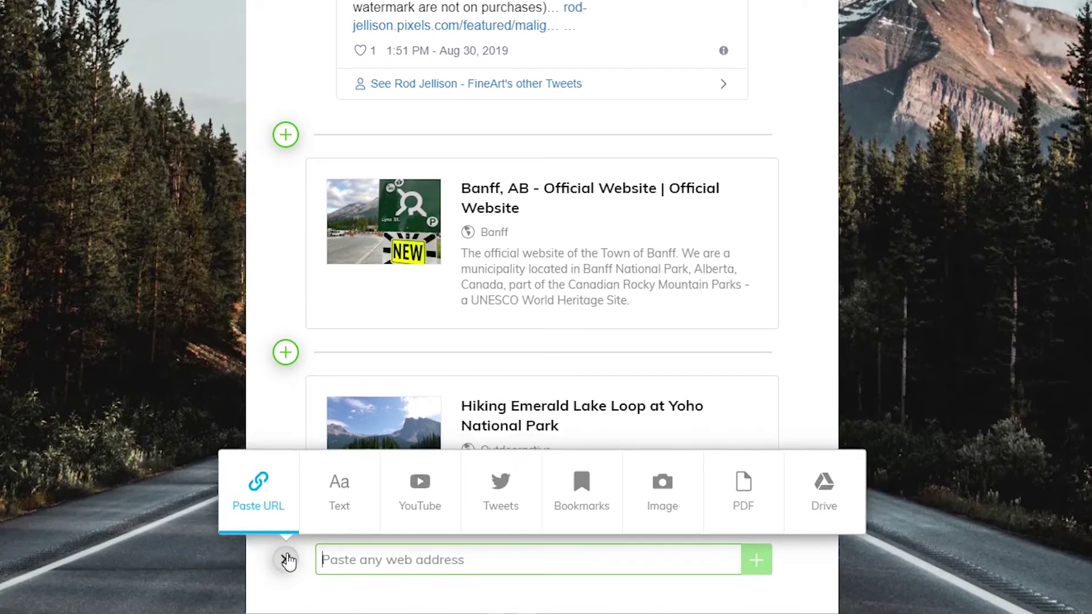
click(660, 489)
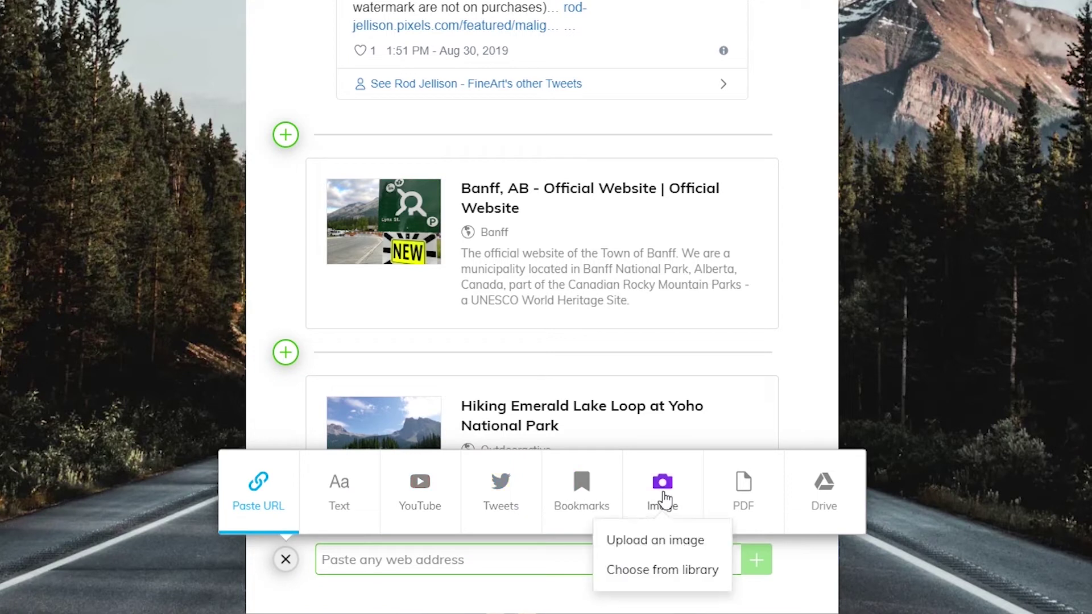
click(664, 567)
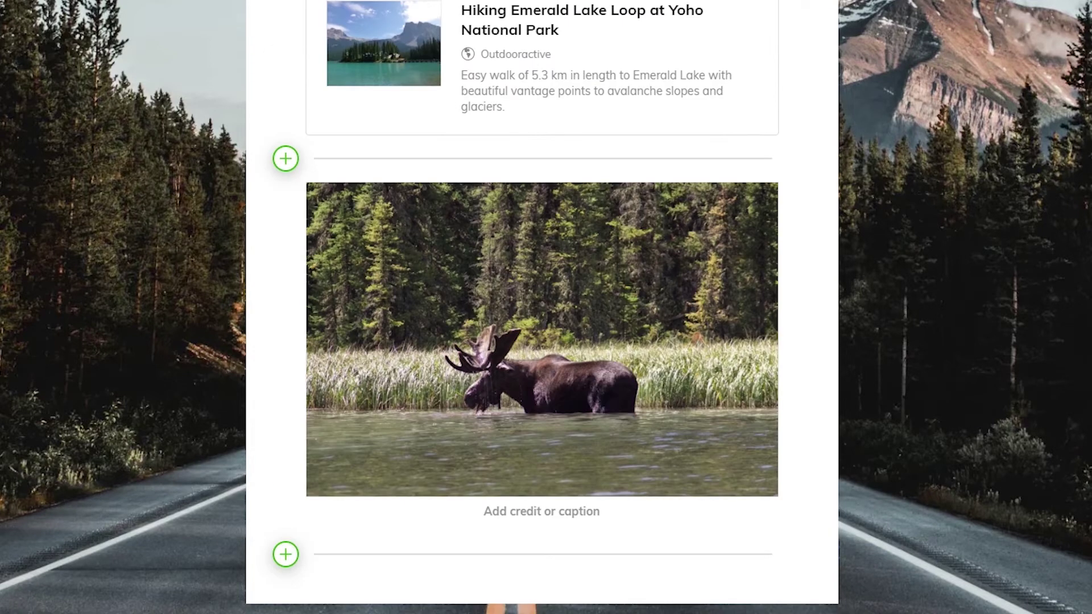
Caption the moose photo 'wildlife trekking at its best' and save.
click(282, 337)
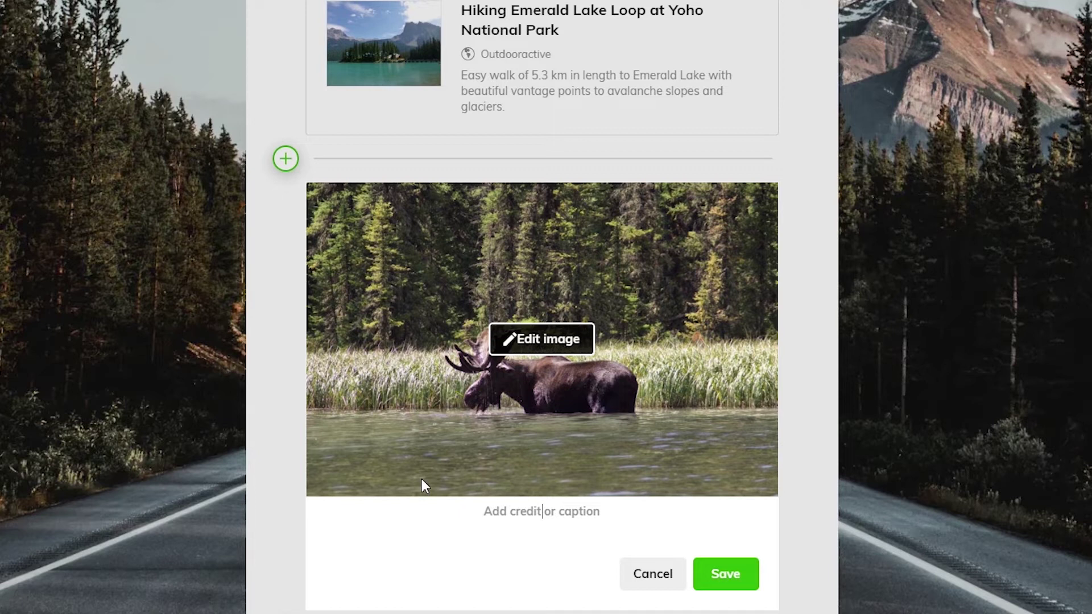
click(502, 509)
text(wildlife tr)
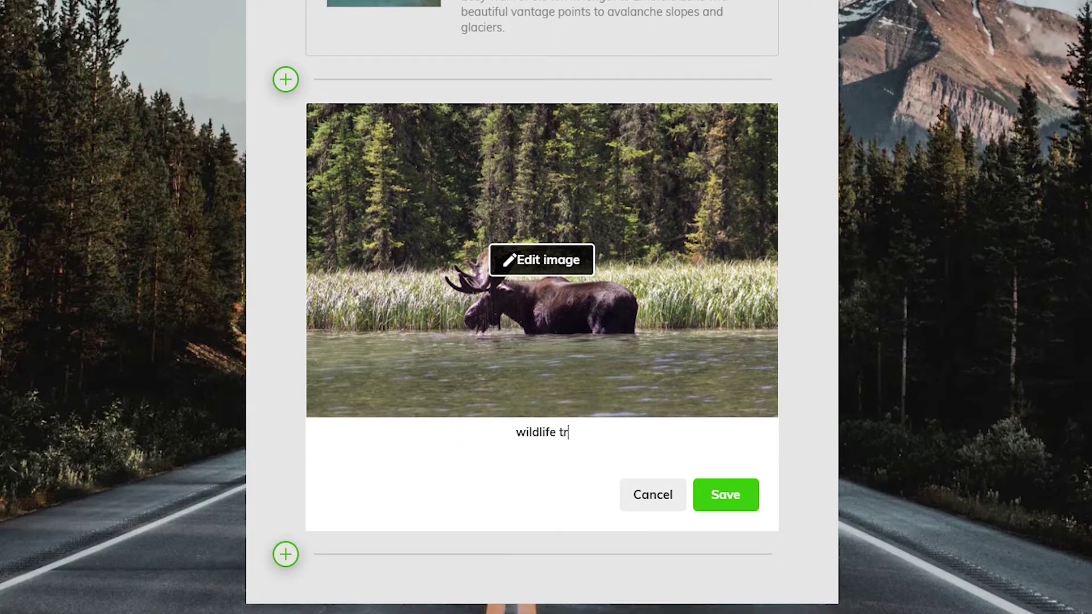
text(ekking at its best)
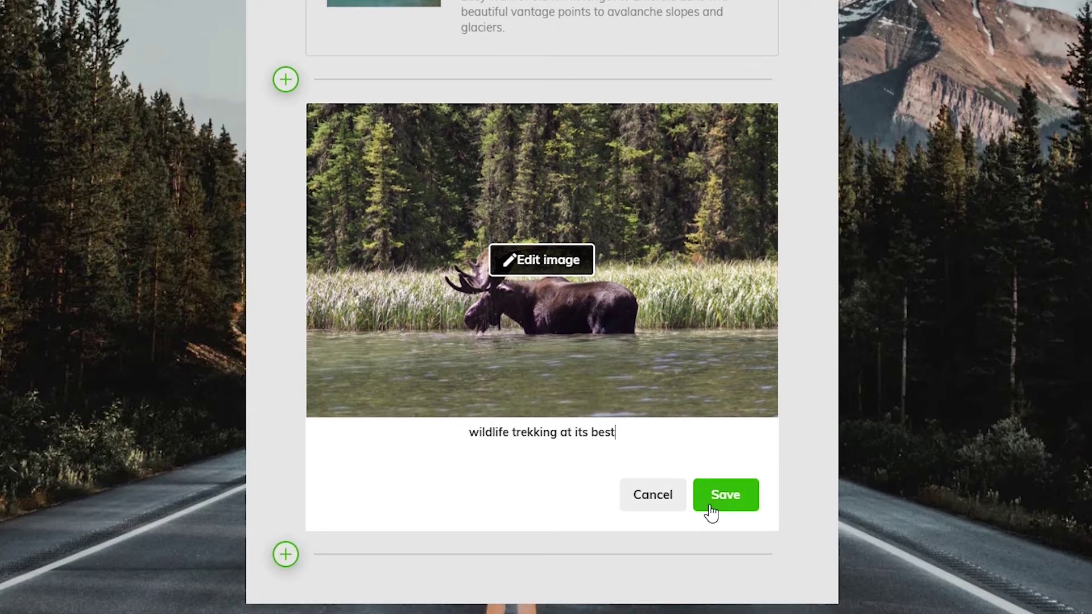
click(711, 503)
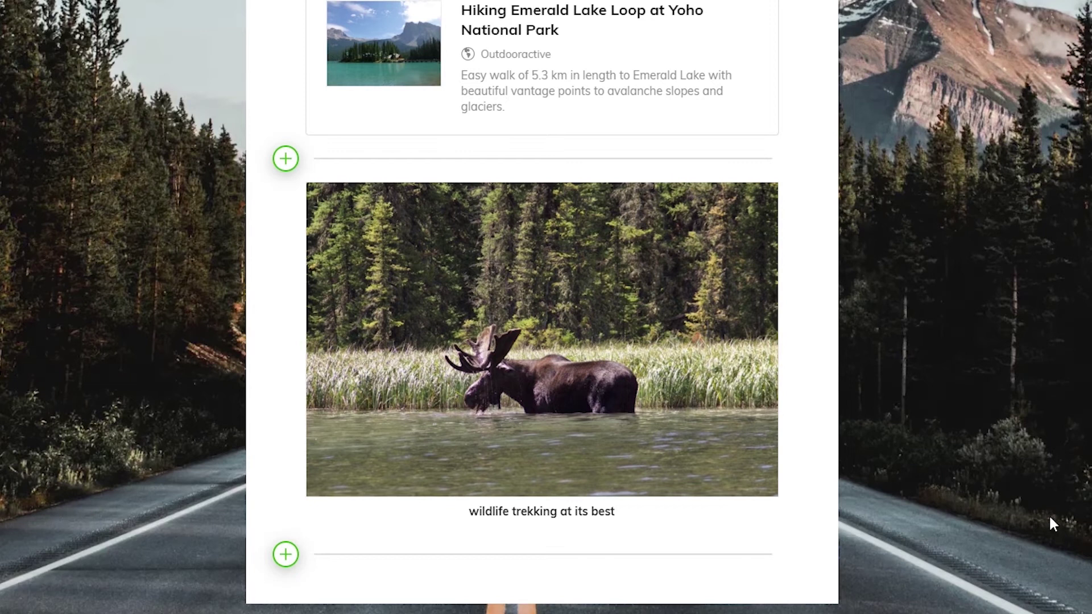
Upload the Rockies Complete Travel Guide PDF below the moose photo.
click(300, 553)
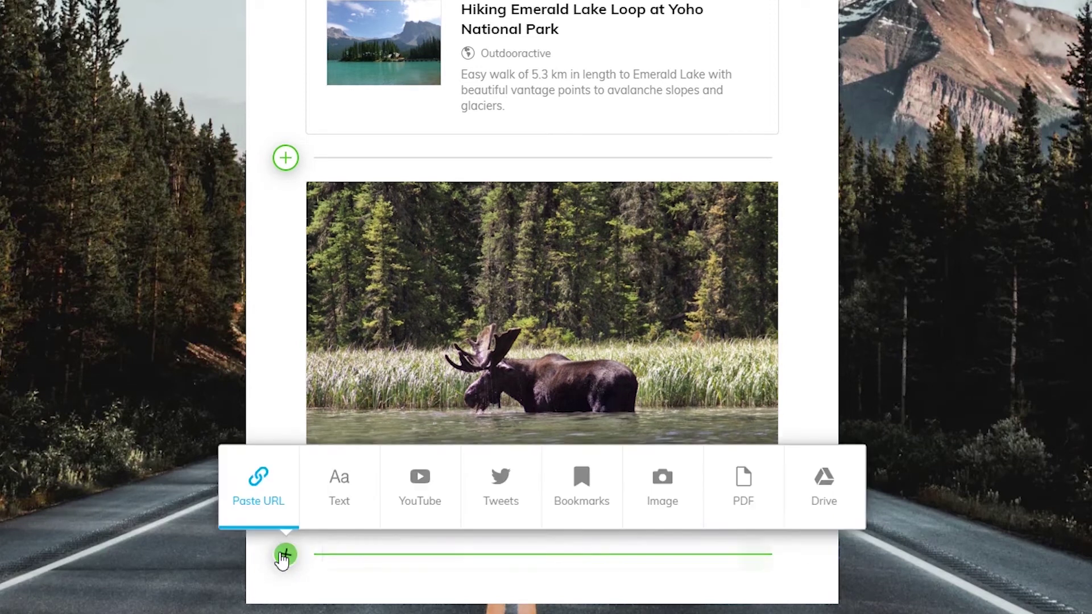
click(742, 489)
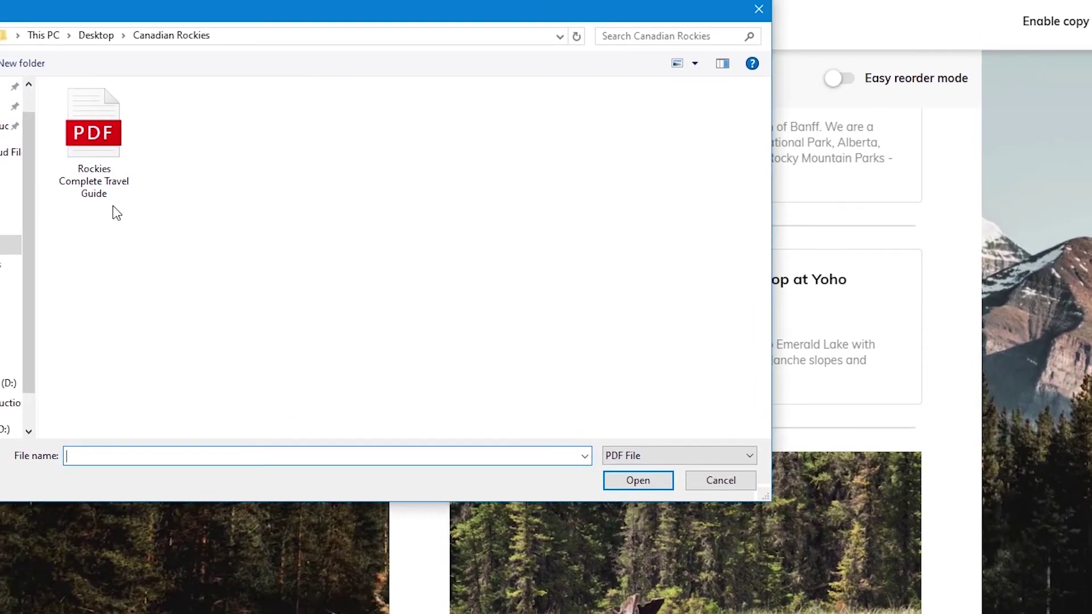
click(94, 168)
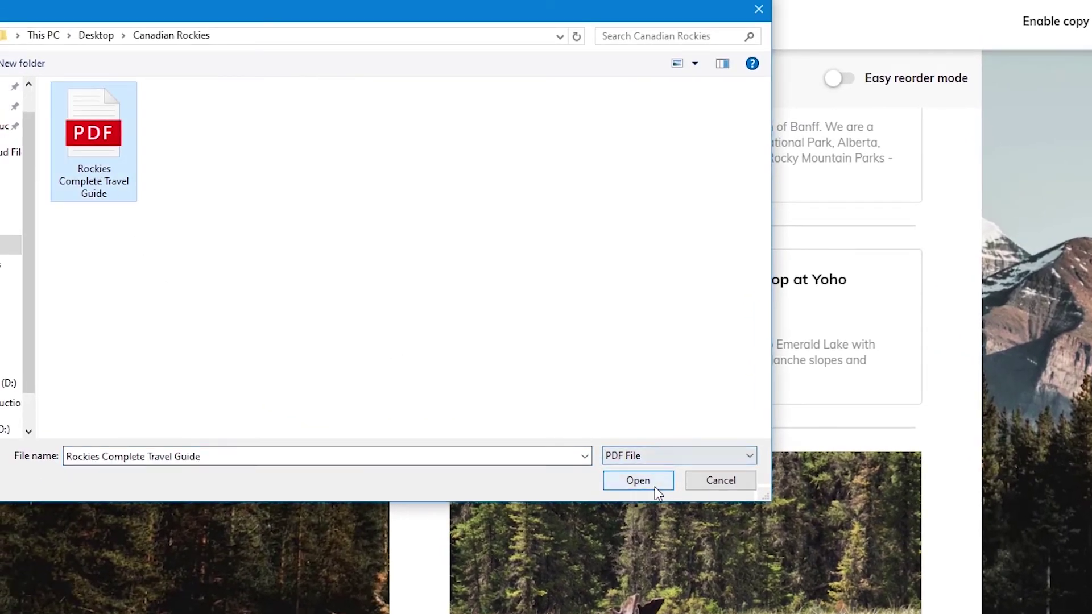
click(655, 487)
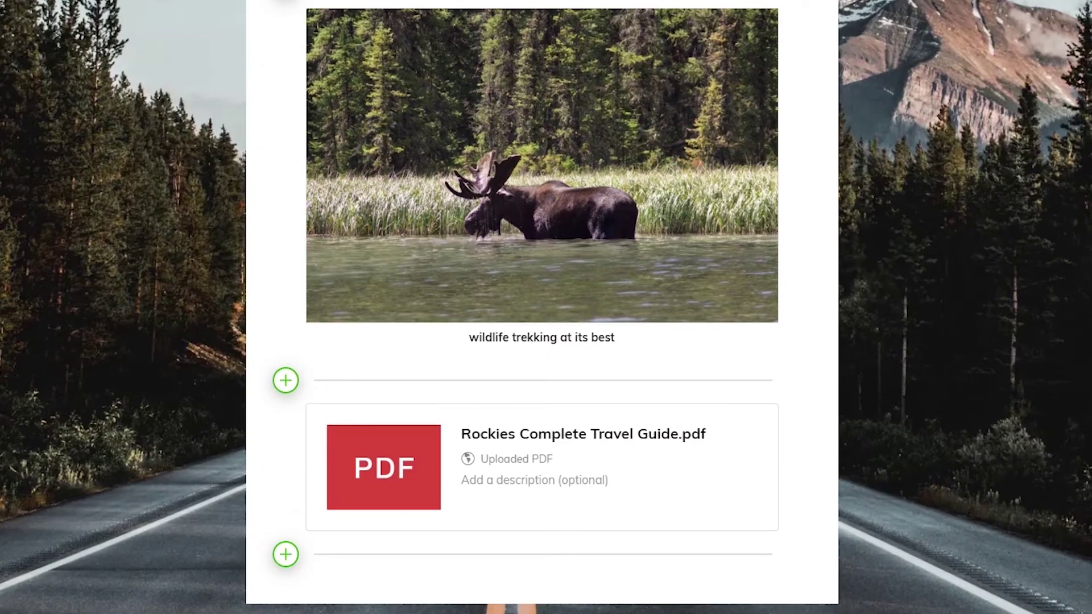
Rename the PDF item to 'Rockies Complete Travel Guide' by removing '.pdf' and save.
mouse_move(655, 416)
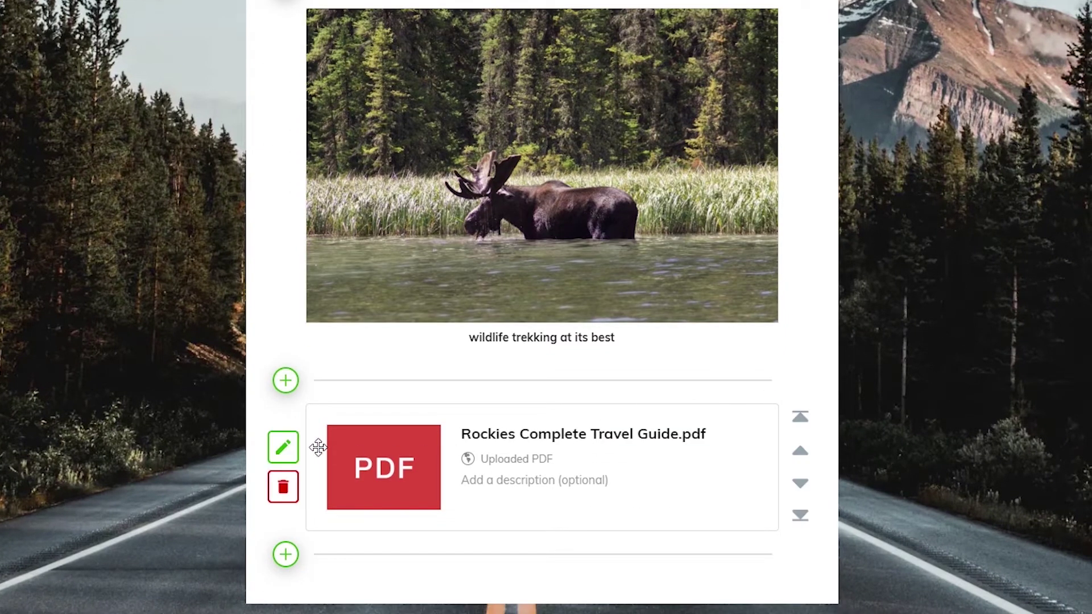
click(282, 449)
key(BackSpace)
key(BackSpace)
key(BackSpace)
key(BackSpace)
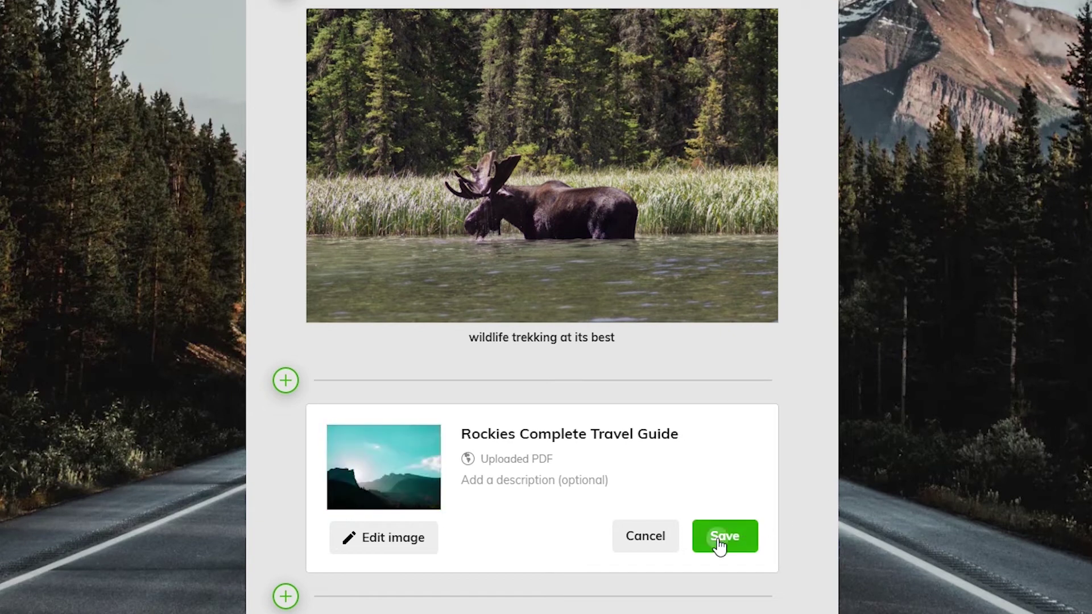
click(718, 540)
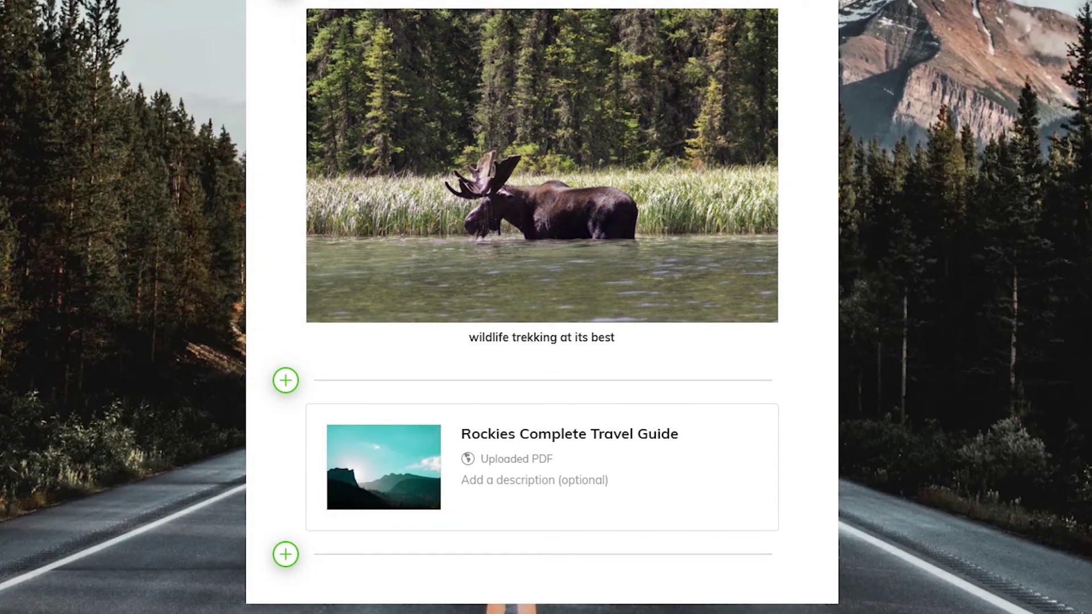
click(286, 554)
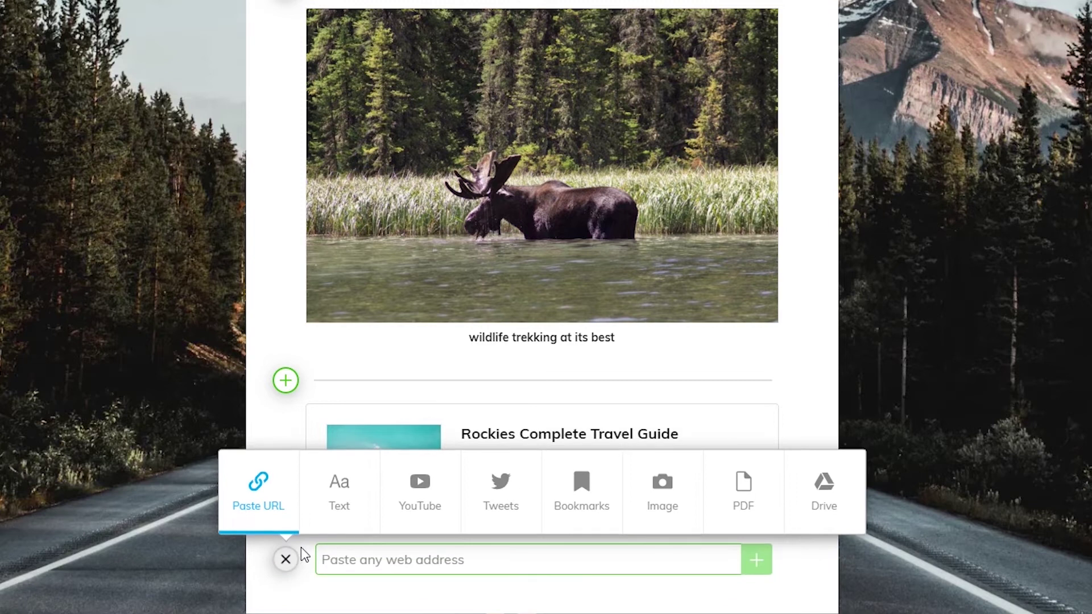
Sign in with Google and add the Spectacular Canadian Rockies Drive file.
click(830, 508)
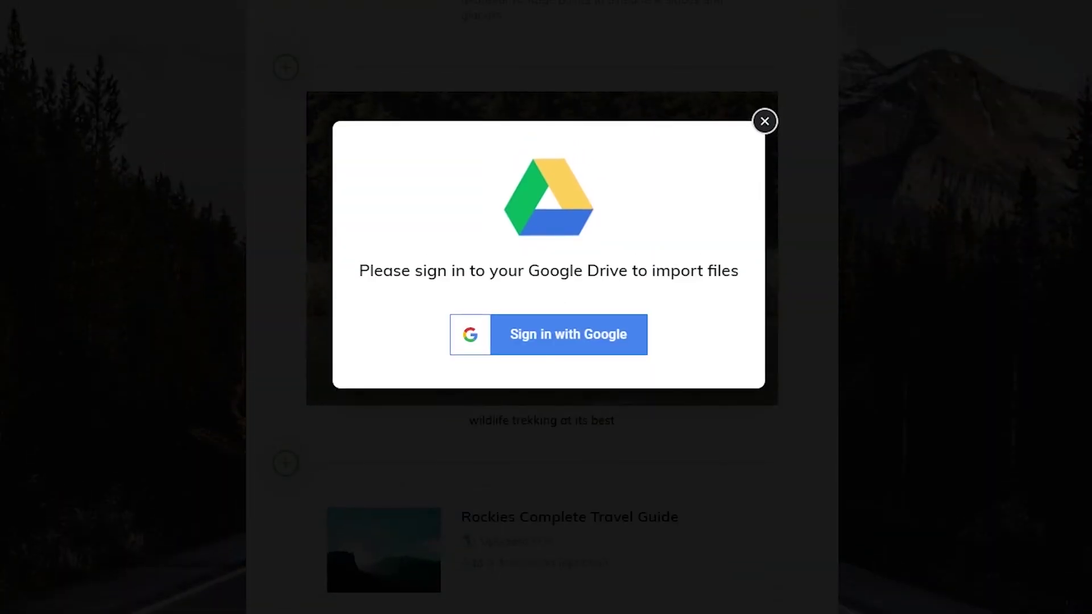
click(584, 357)
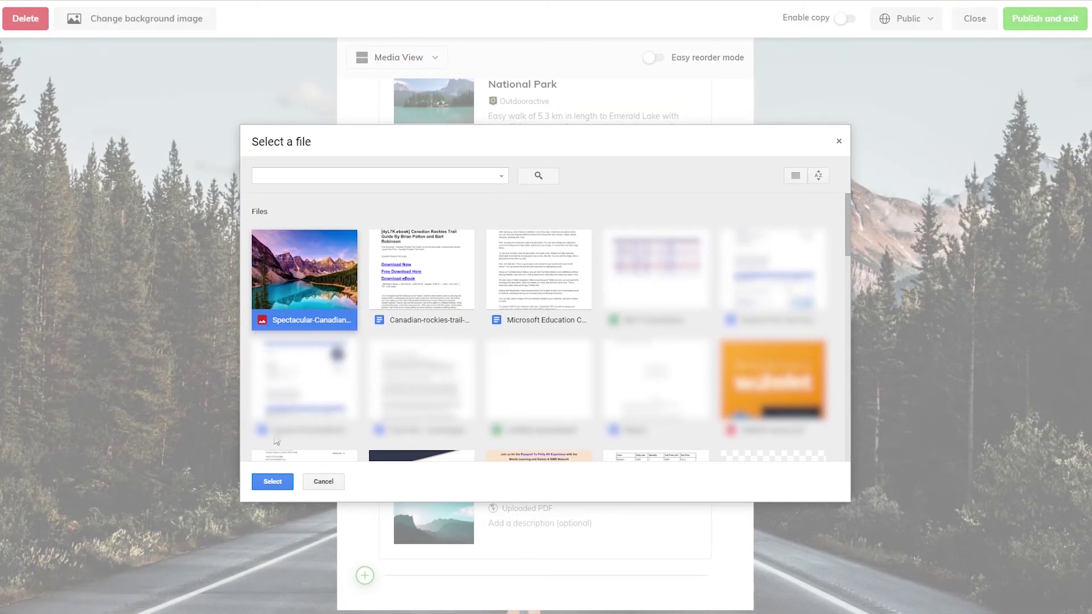
click(267, 484)
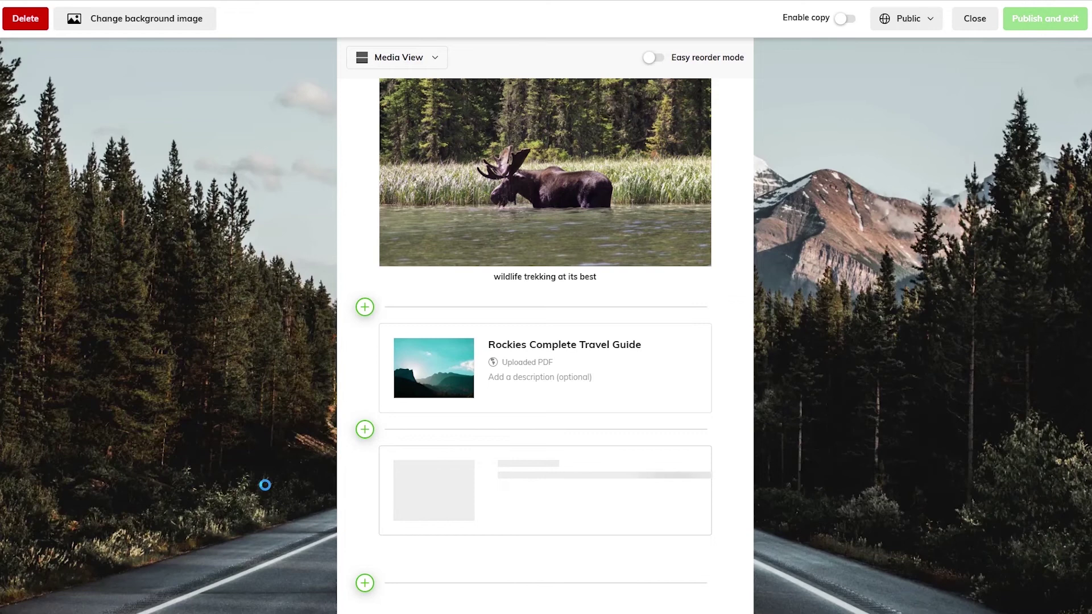
Start a Flipgrid video item at the top, signing in with the account e-mail and password and allowing access.
scroll(1069, 326, up, 5)
scroll(1069, 326, up, 15)
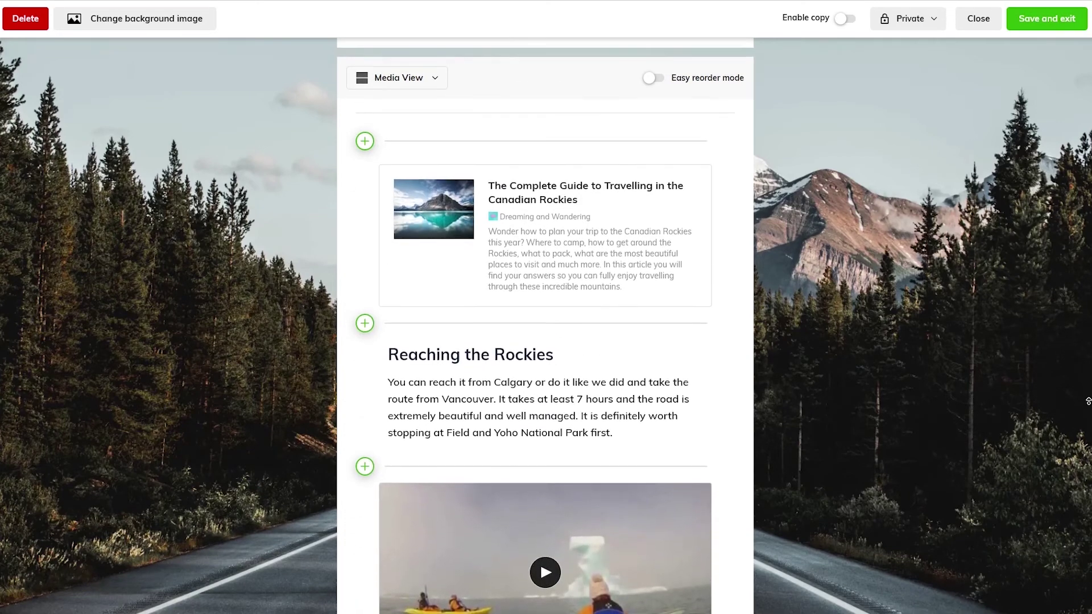
scroll(1089, 401, up, 4)
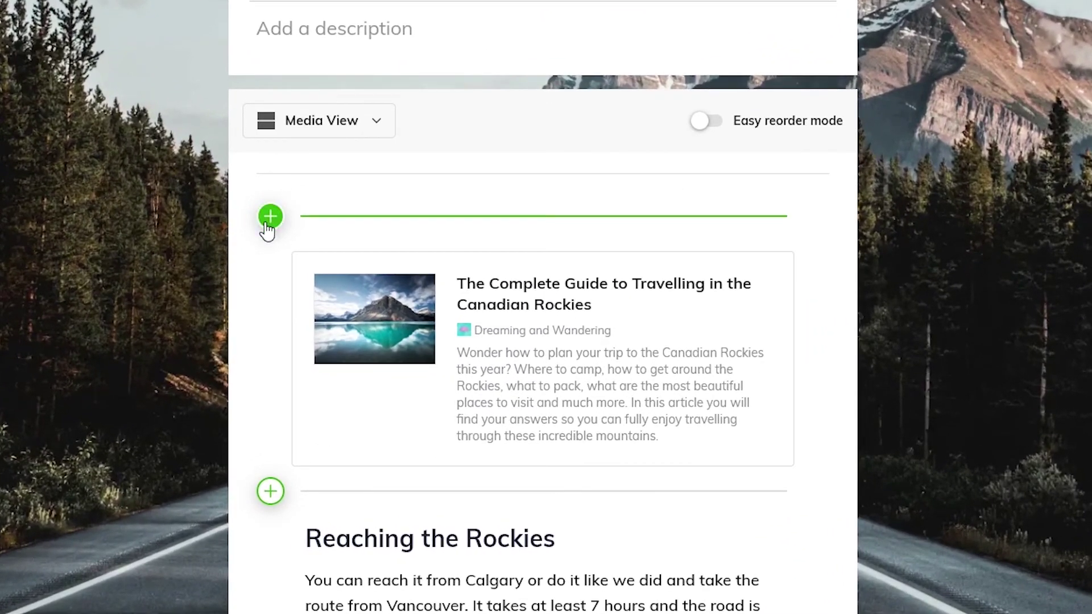
click(270, 217)
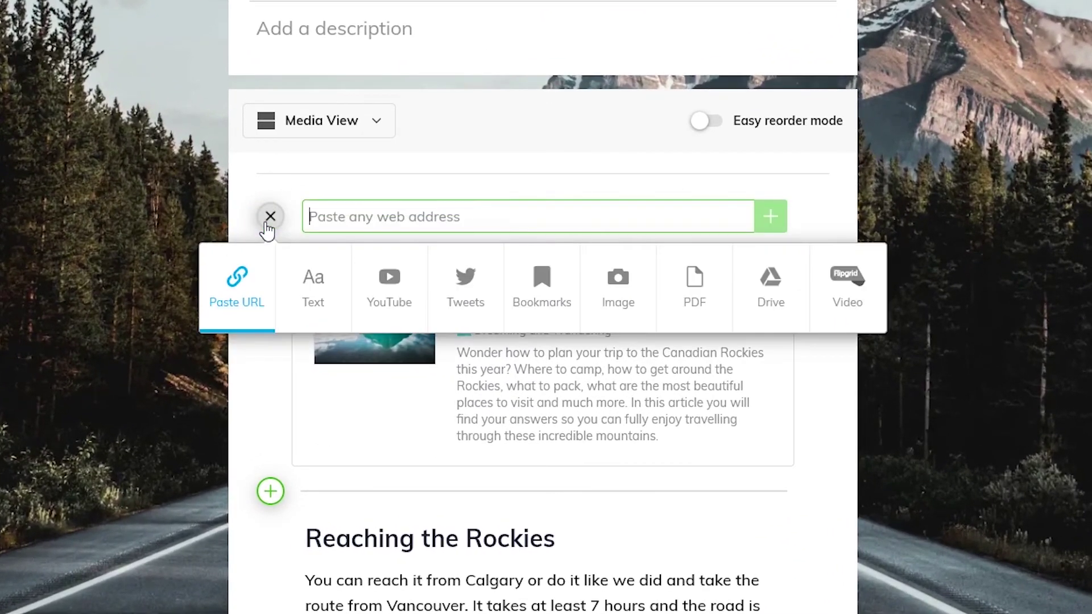
click(843, 300)
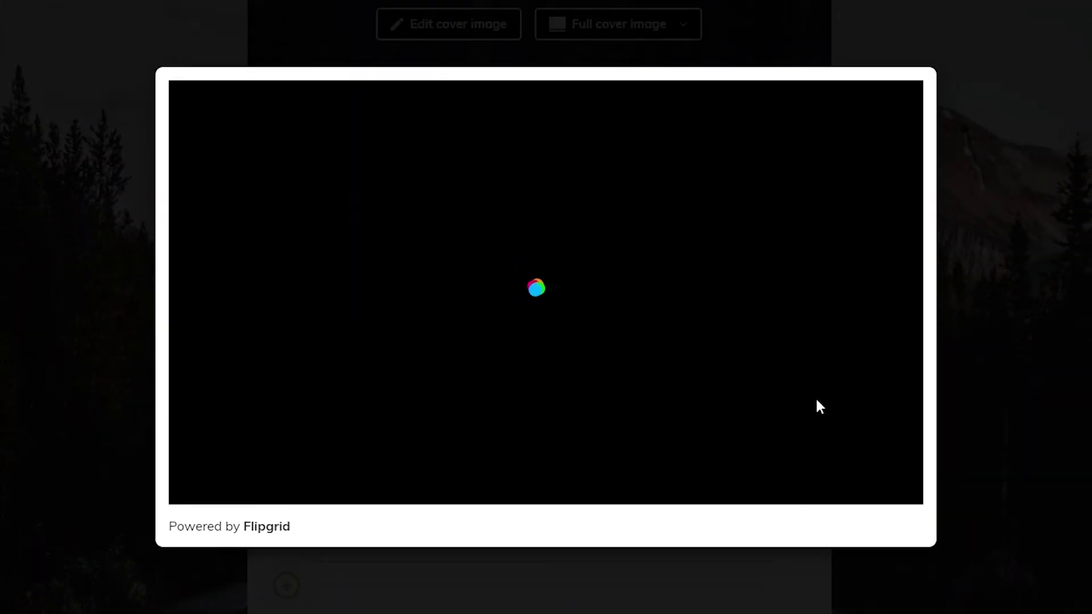
key(Tab)
text(•••••••••)
key(Return)
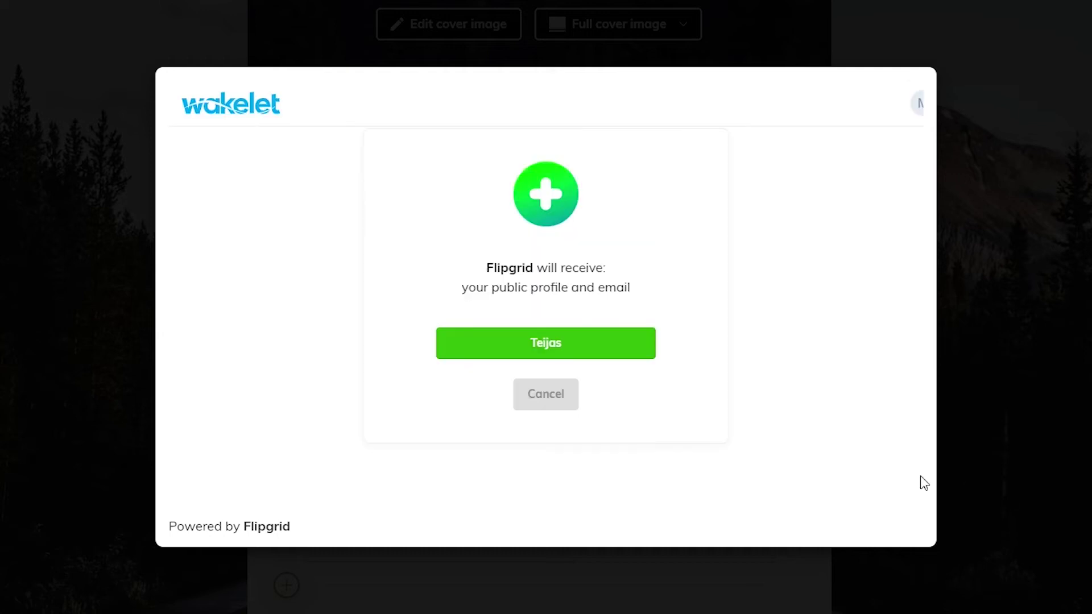
click(556, 348)
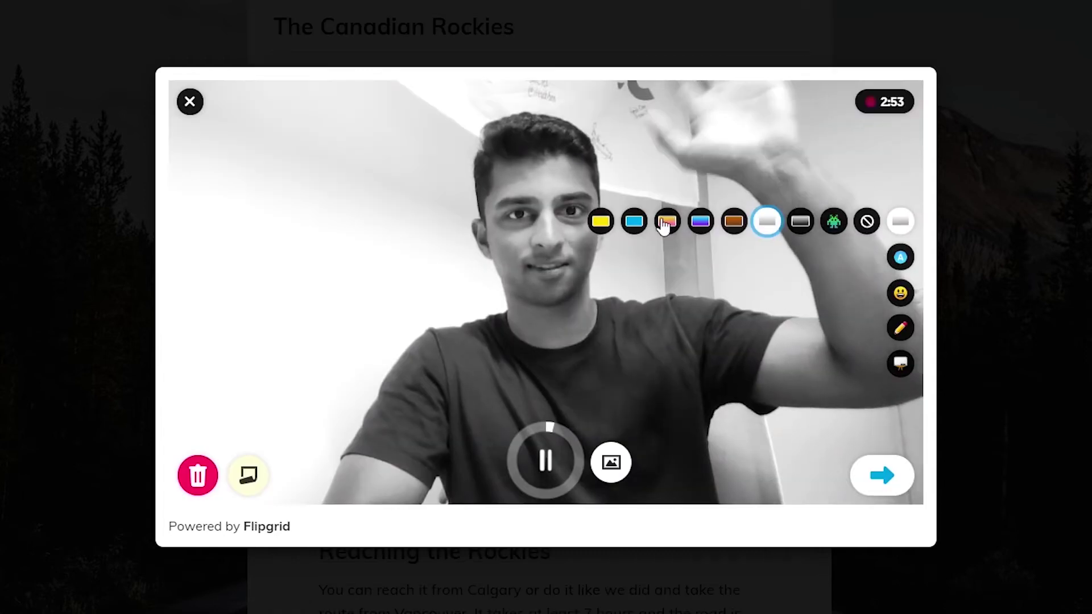
Record the selfie video with a pink filter and a laughing-tears emoji sticker, then add it.
click(667, 221)
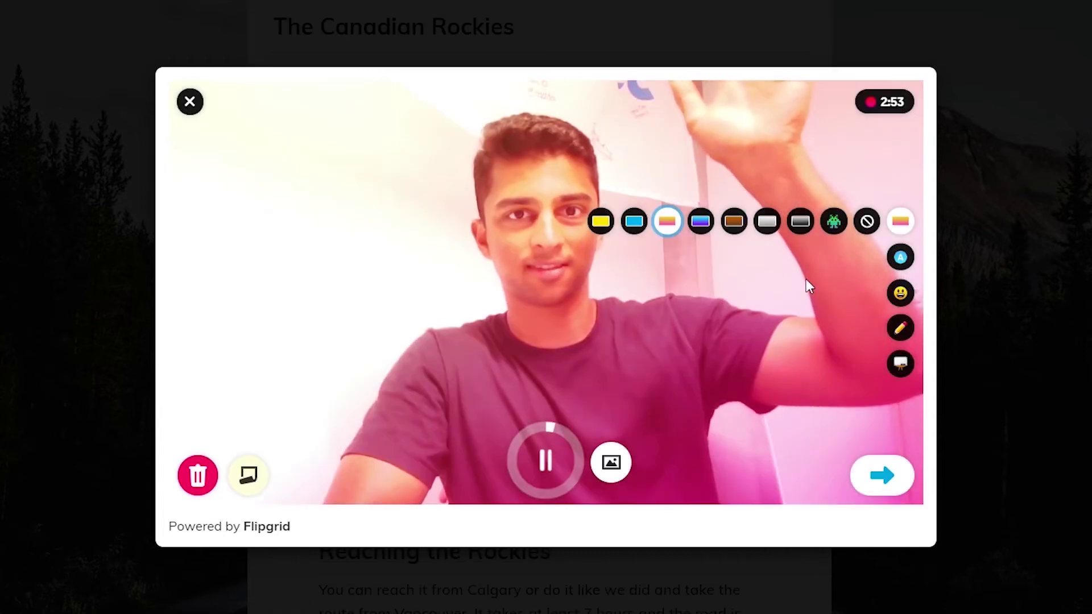
click(900, 291)
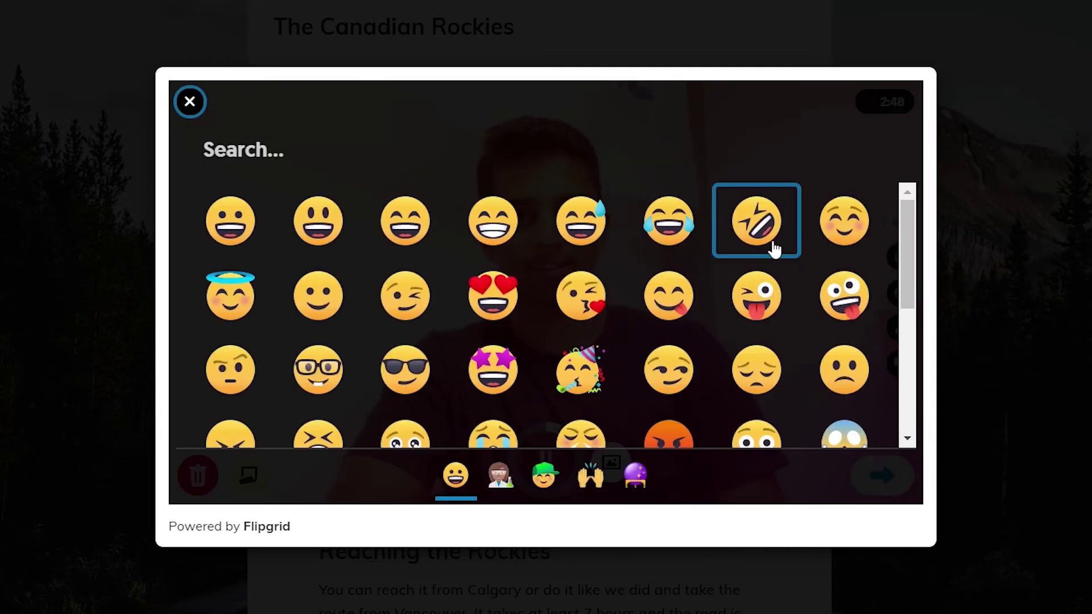
click(684, 235)
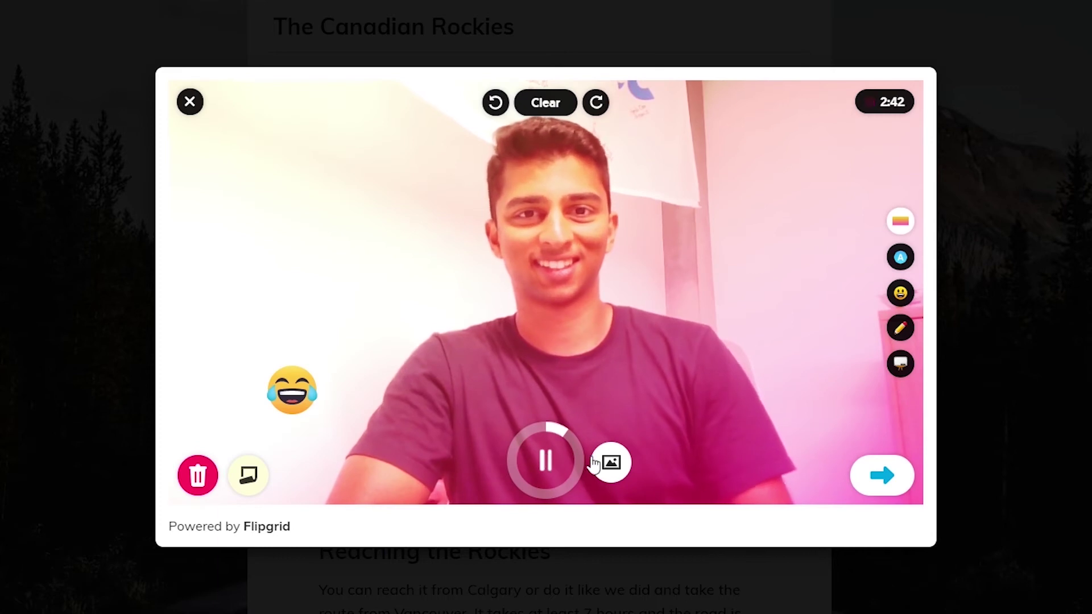
click(882, 477)
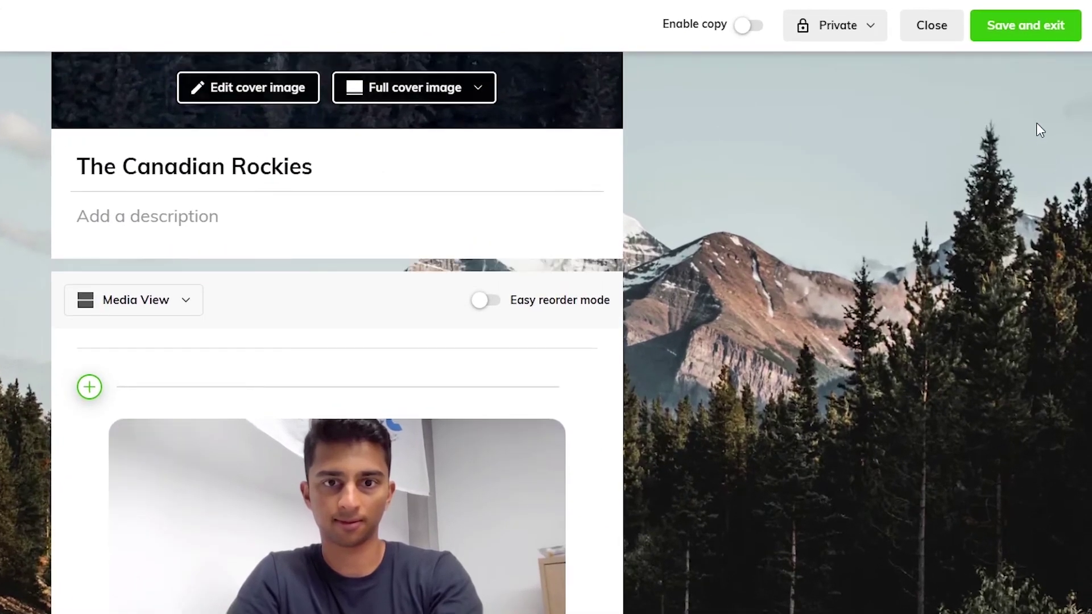
Switch The Canadian Rockies collection from Private to Public and publish it.
click(848, 30)
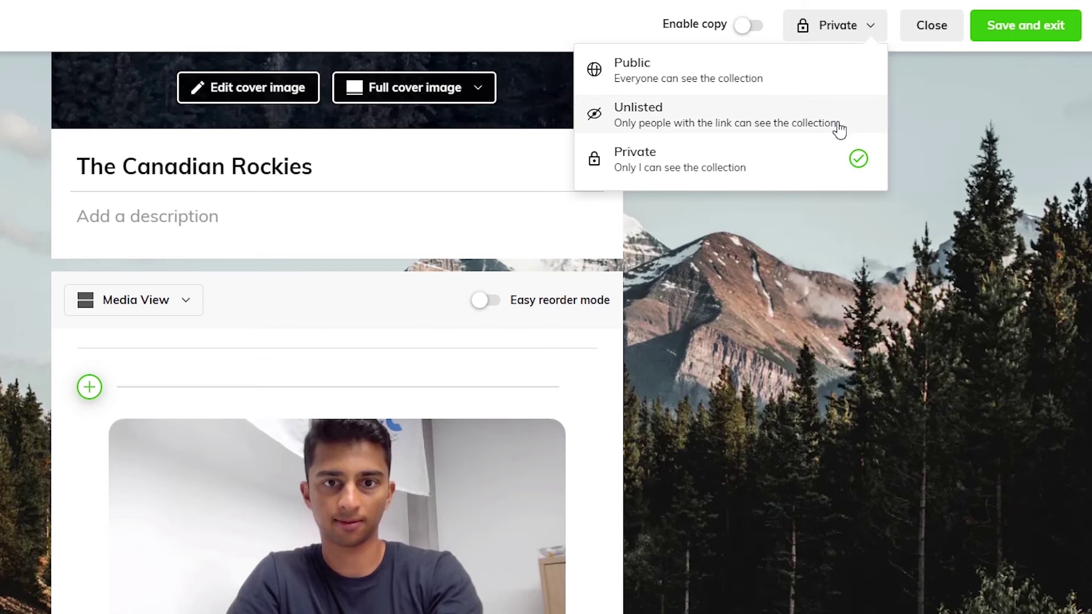
click(828, 80)
click(1030, 39)
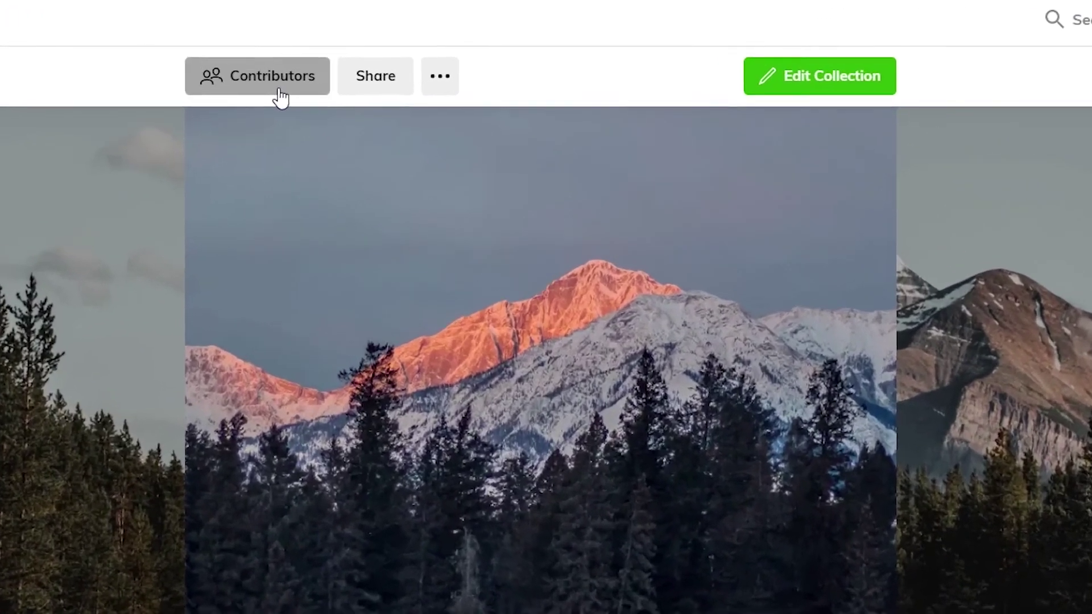
click(340, 77)
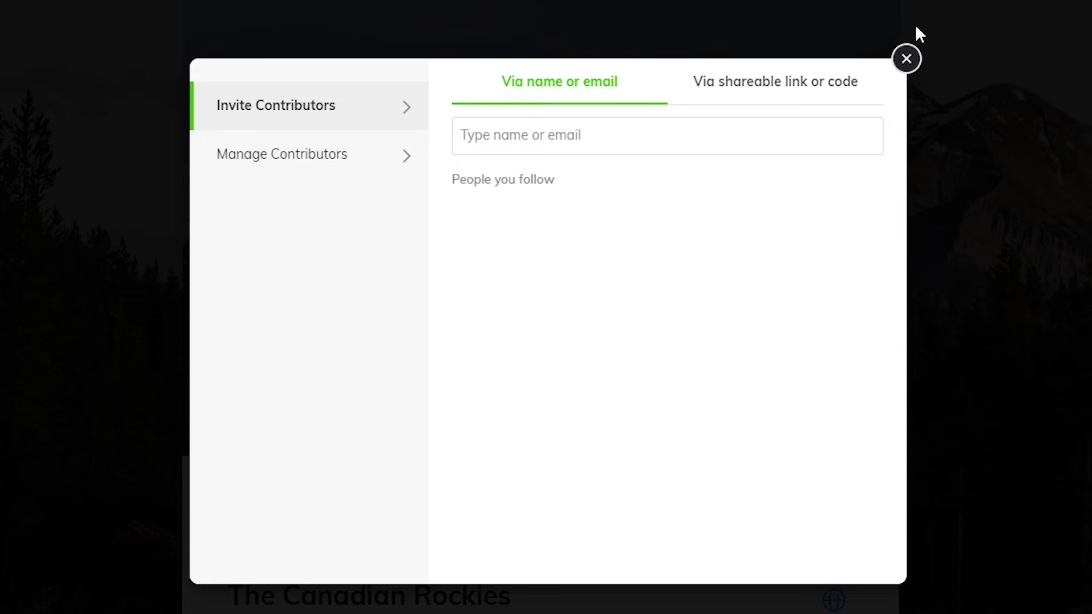
click(817, 86)
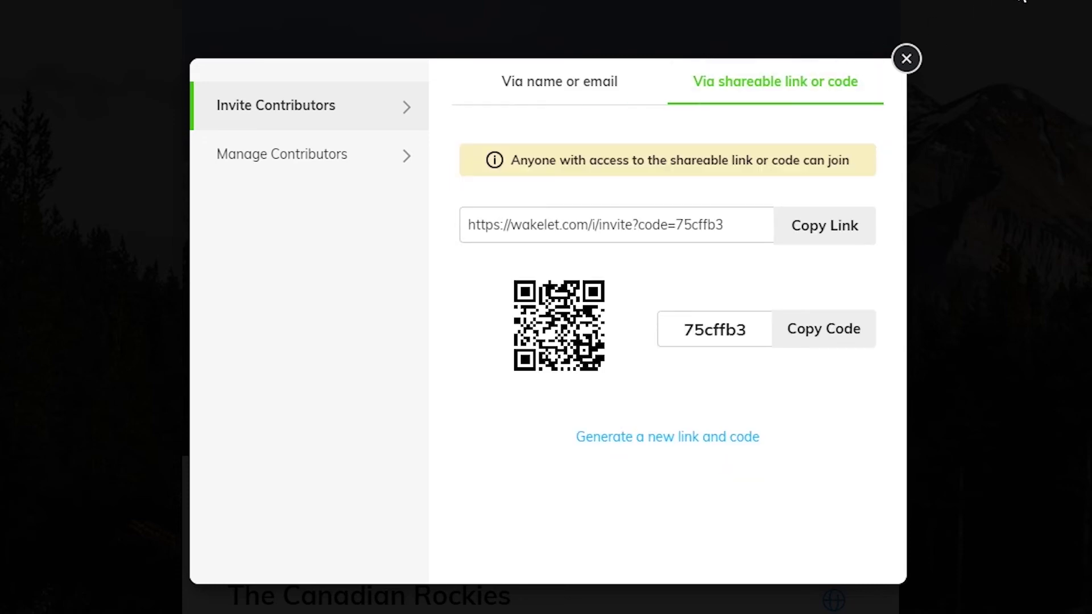
click(906, 60)
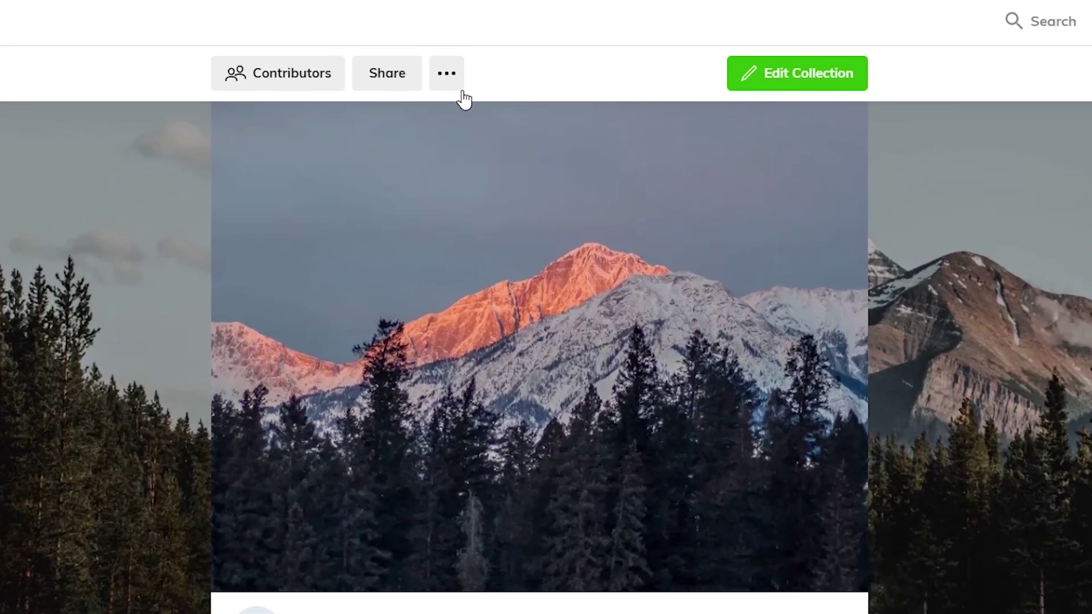
Open the '...' menu beside Share to reveal embed, PDF export and delete options.
click(447, 84)
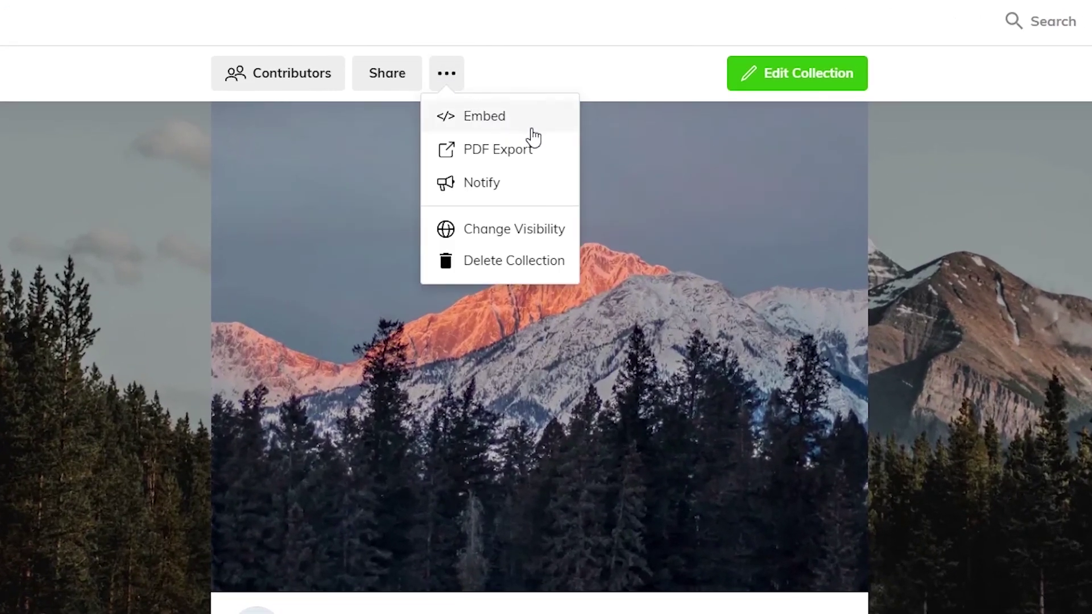